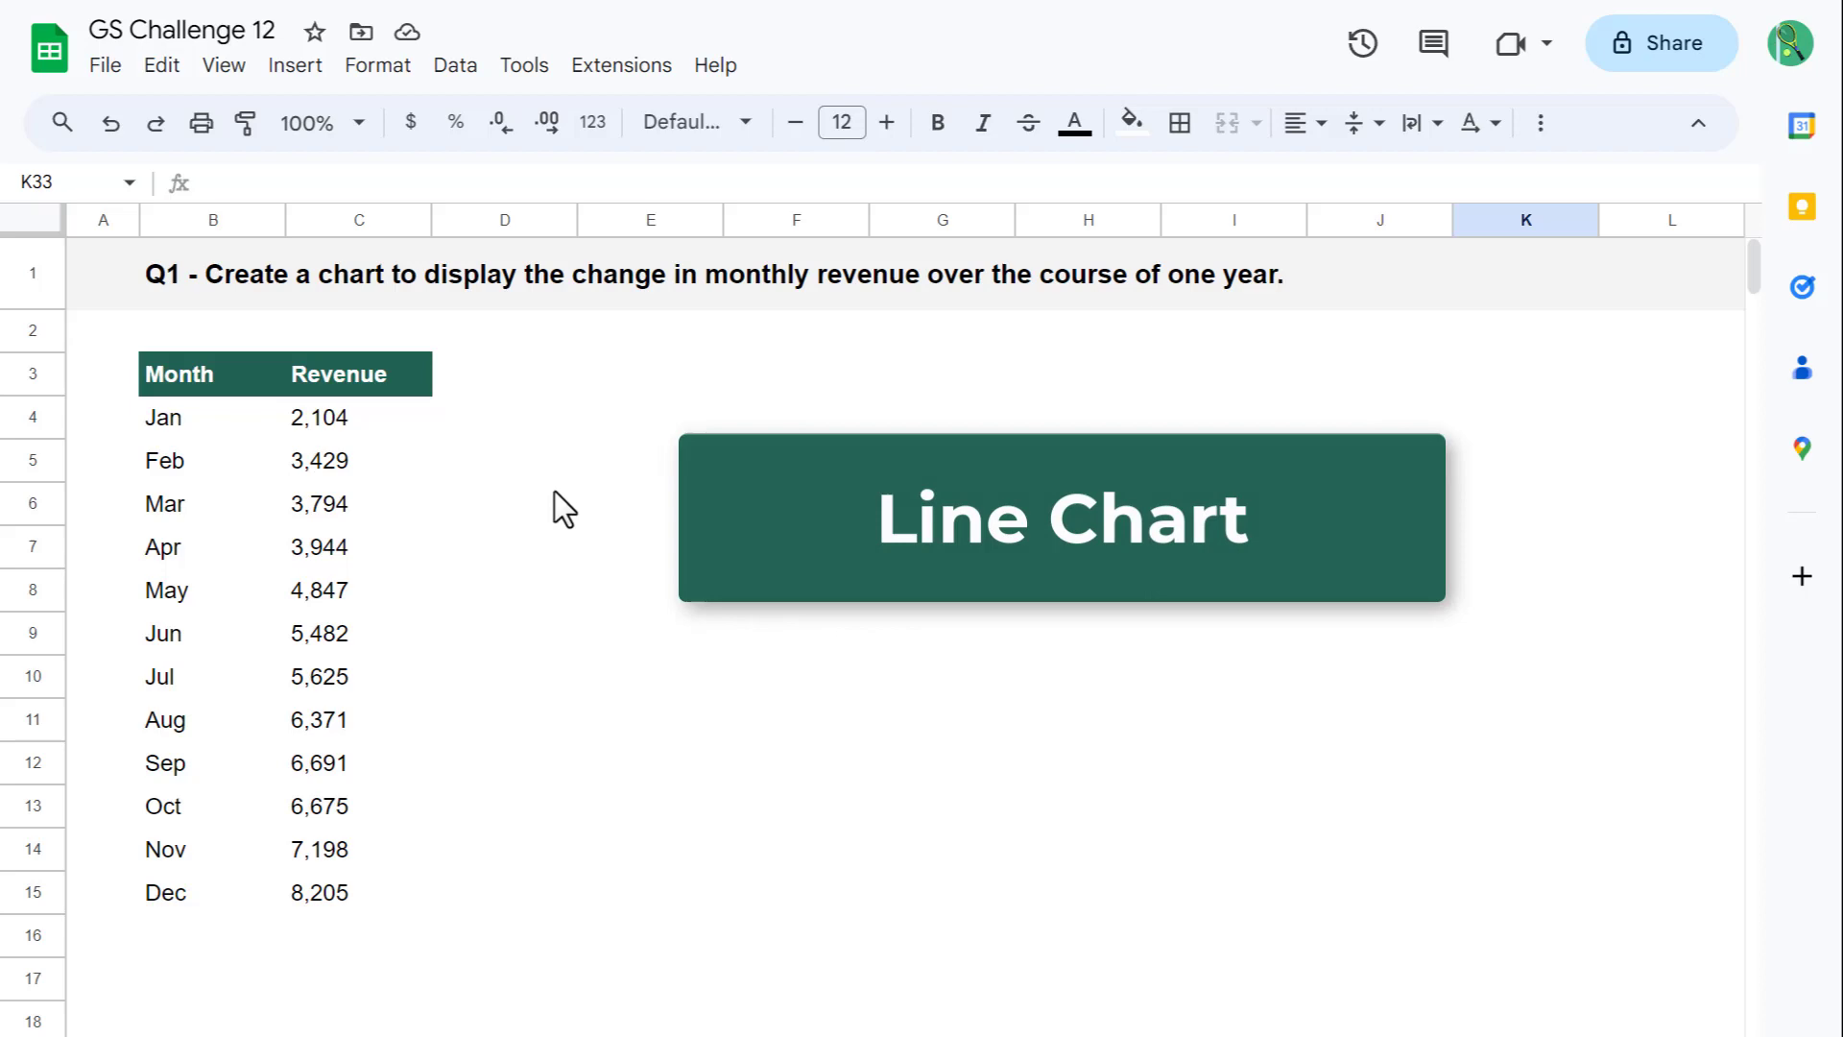
# Insert a line chart of the Month/Revenue table B3:C15 and move it up near the top
pyautogui.moveTo(160, 371); pyautogui.dragTo(394, 895)
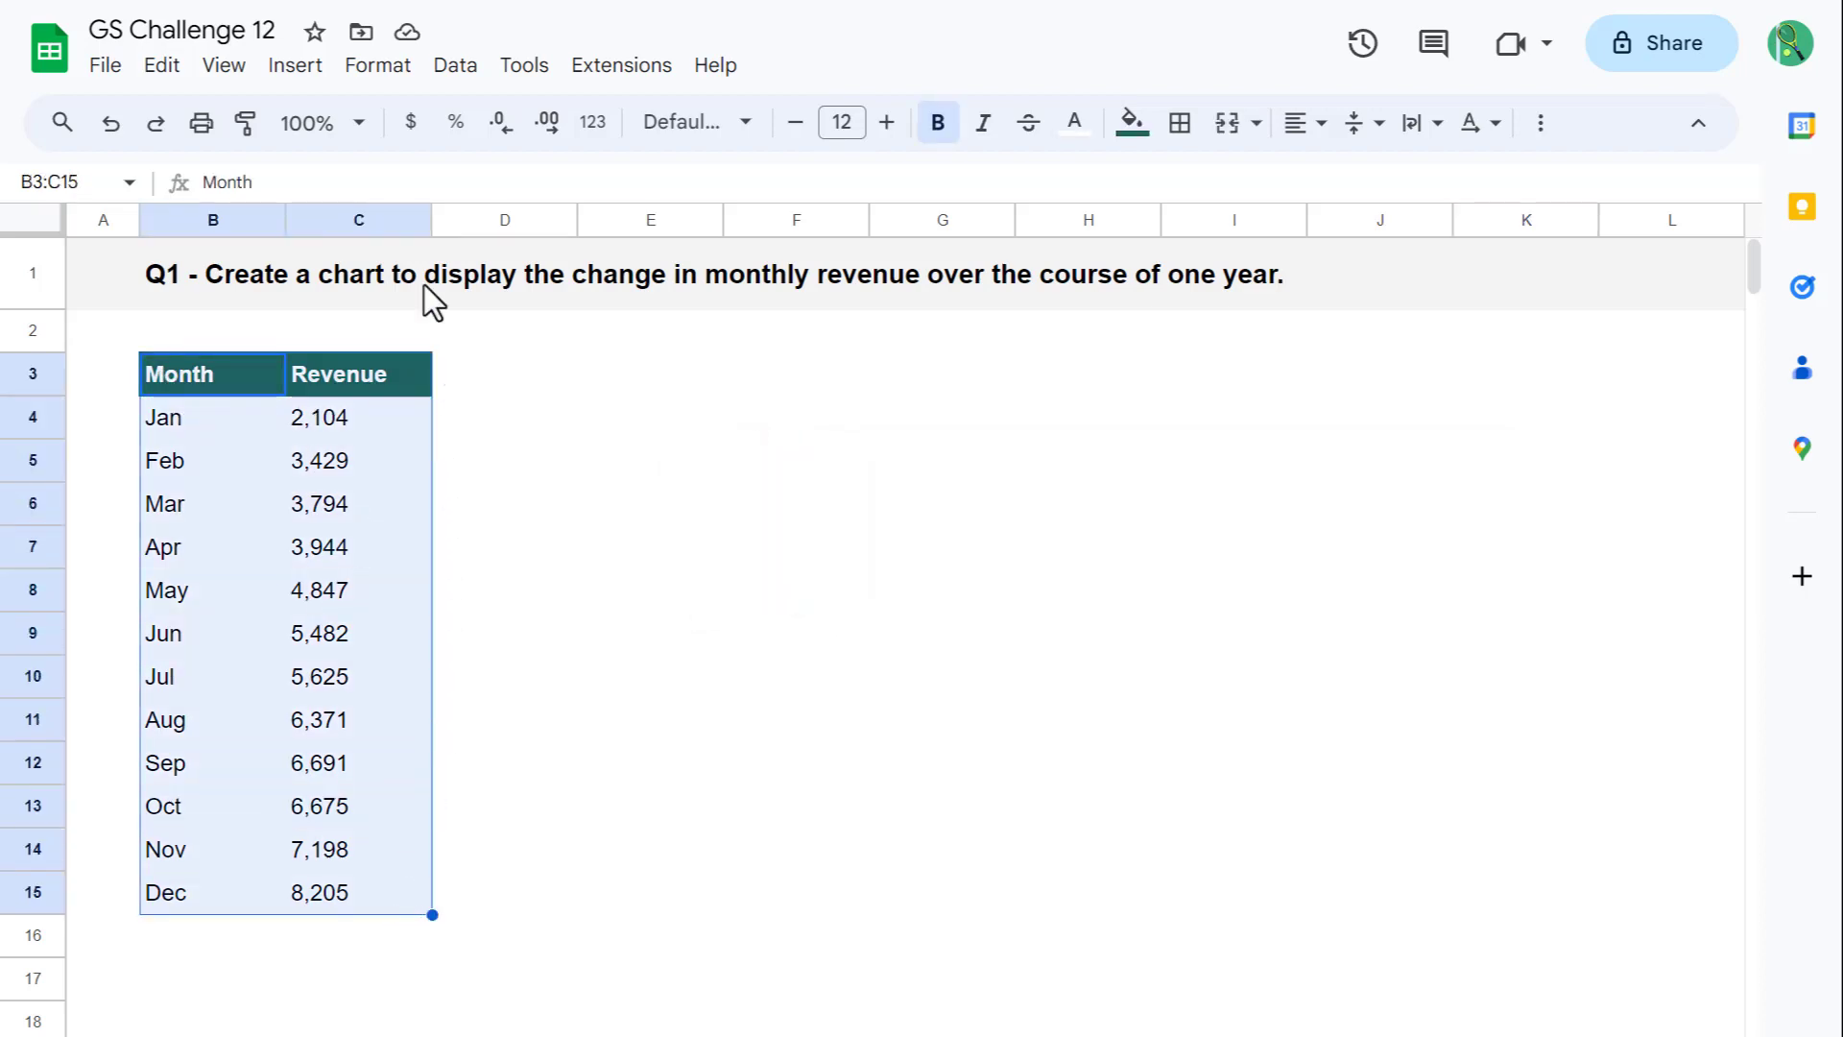
pyautogui.click(297, 67)
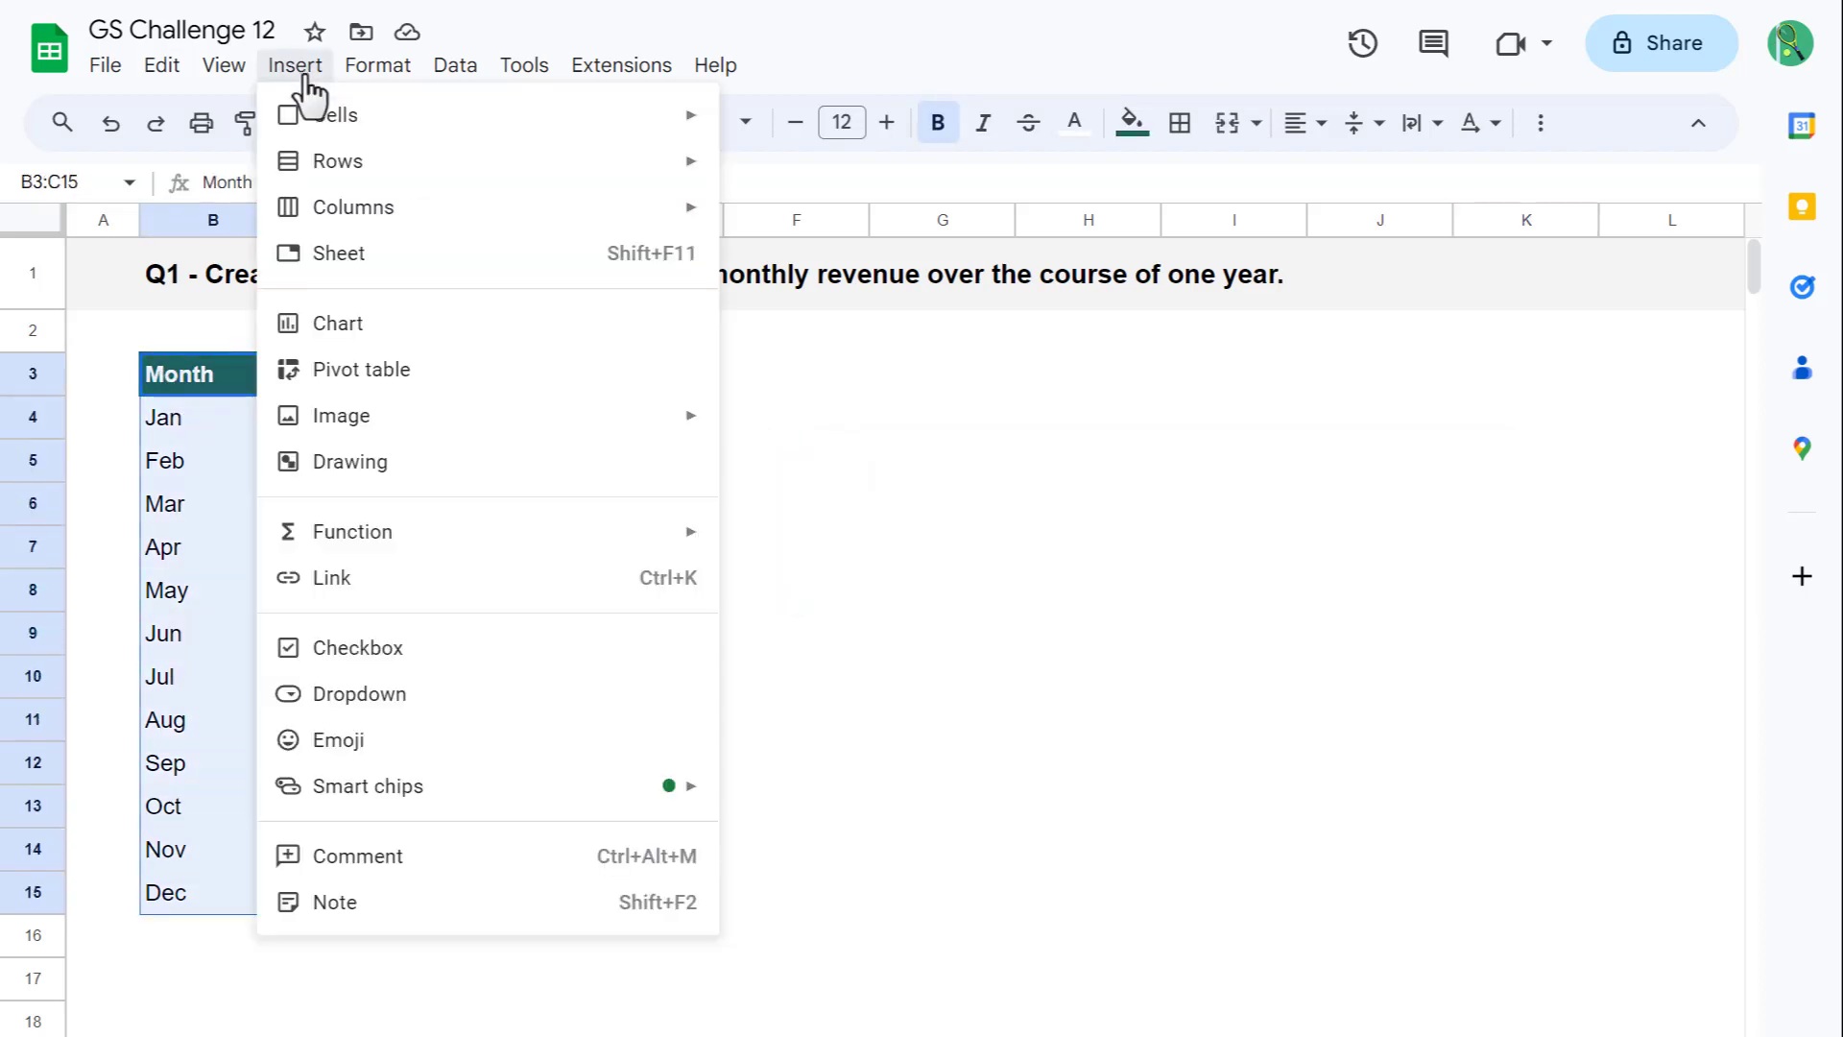
pyautogui.click(356, 324)
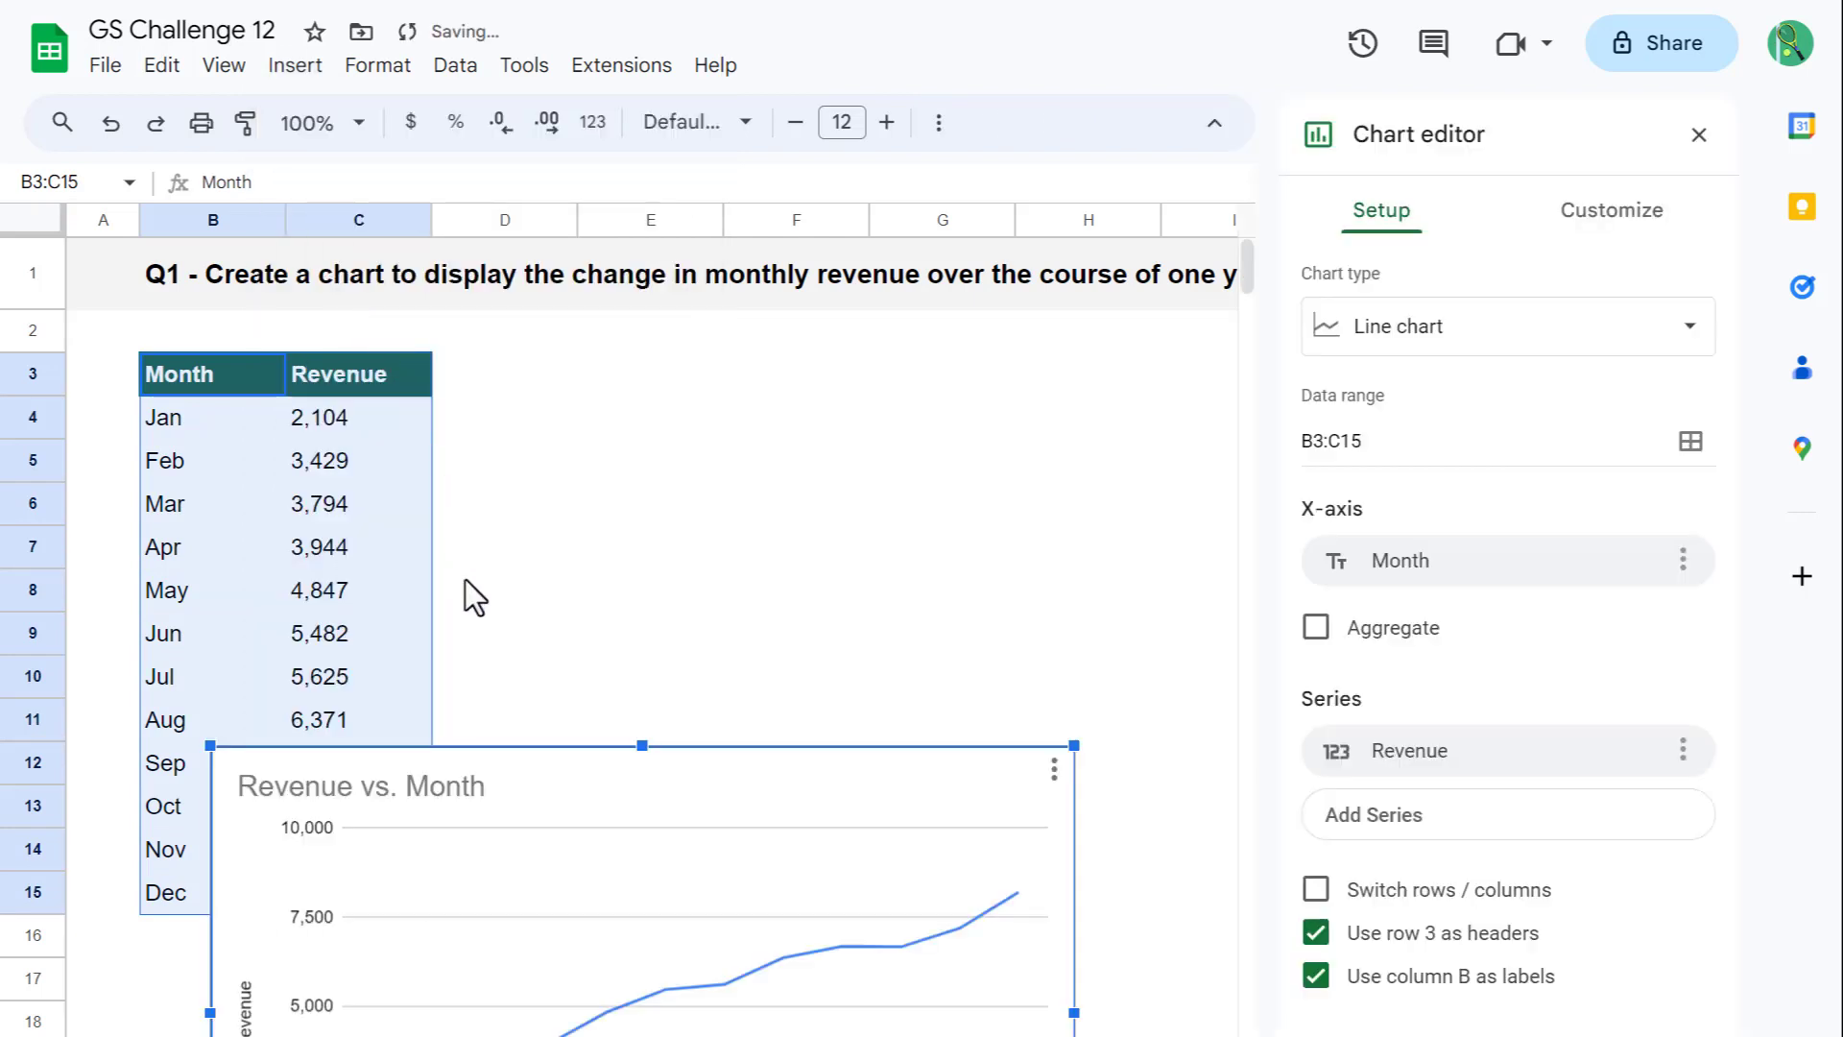
pyautogui.moveTo(550, 781); pyautogui.dragTo(529, 450)
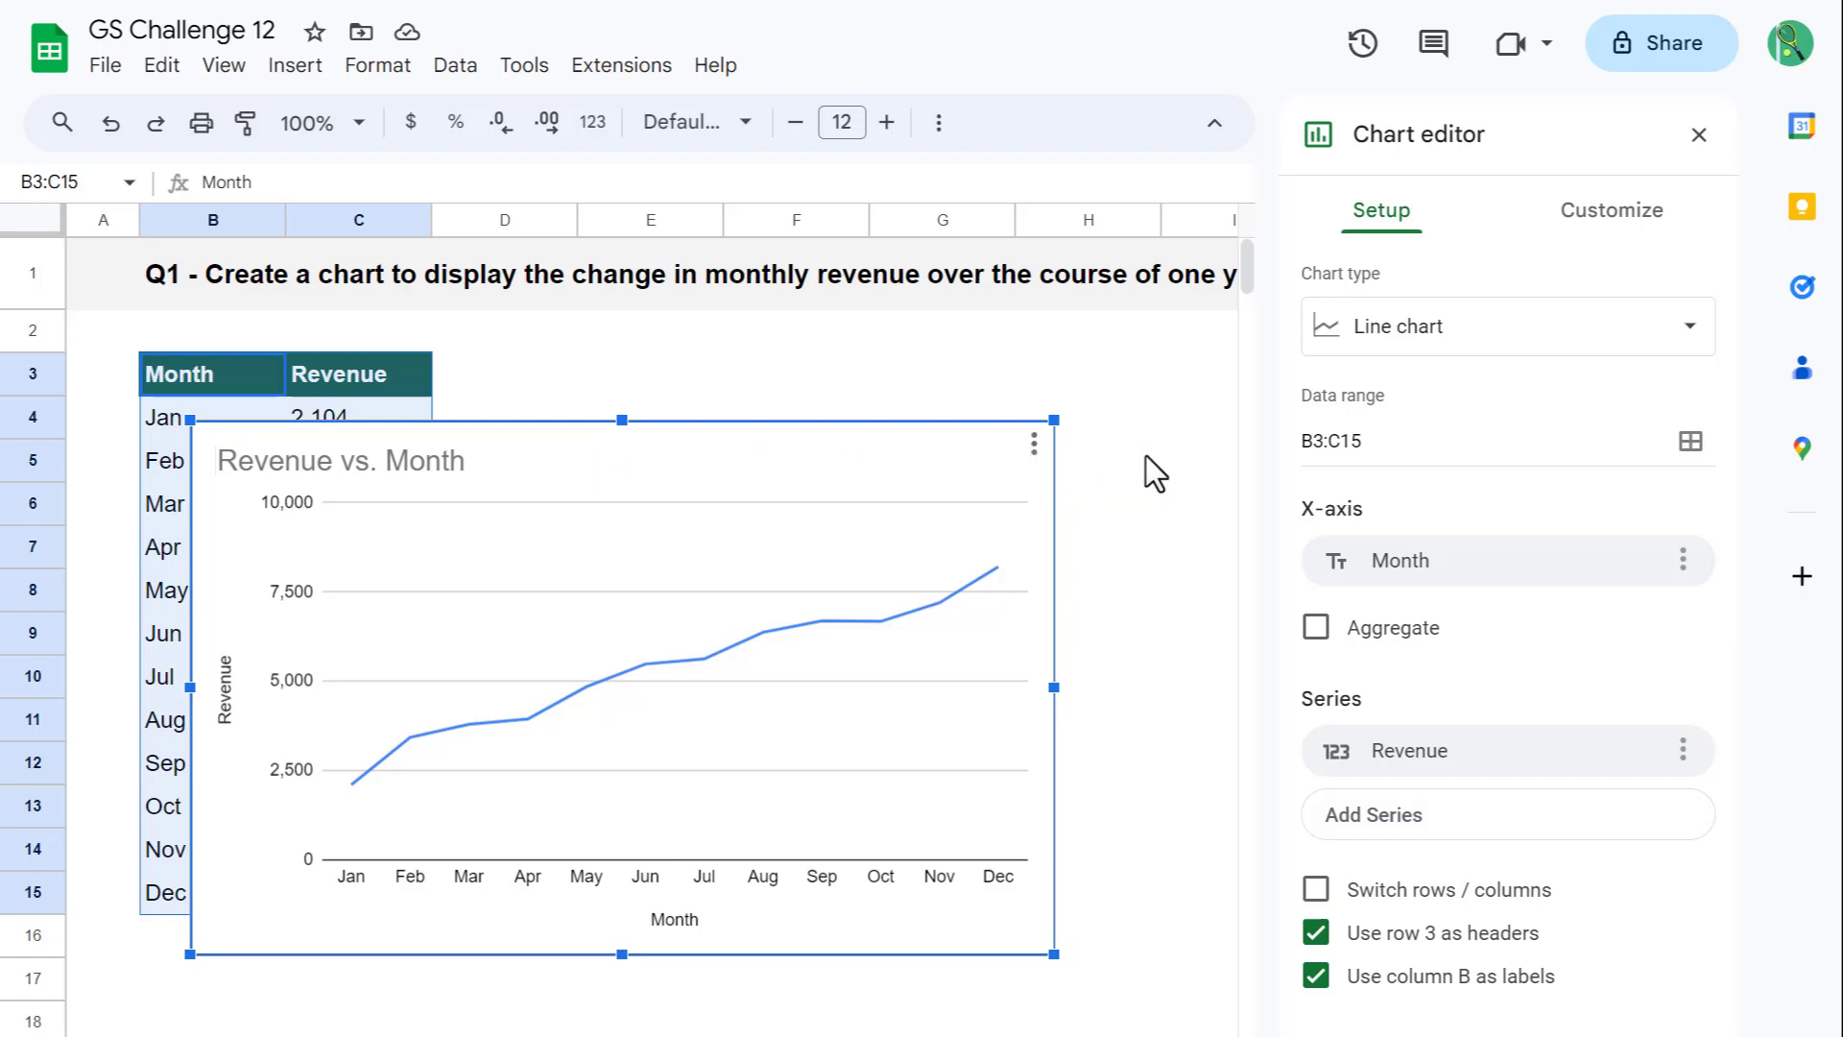
pyautogui.click(1632, 357)
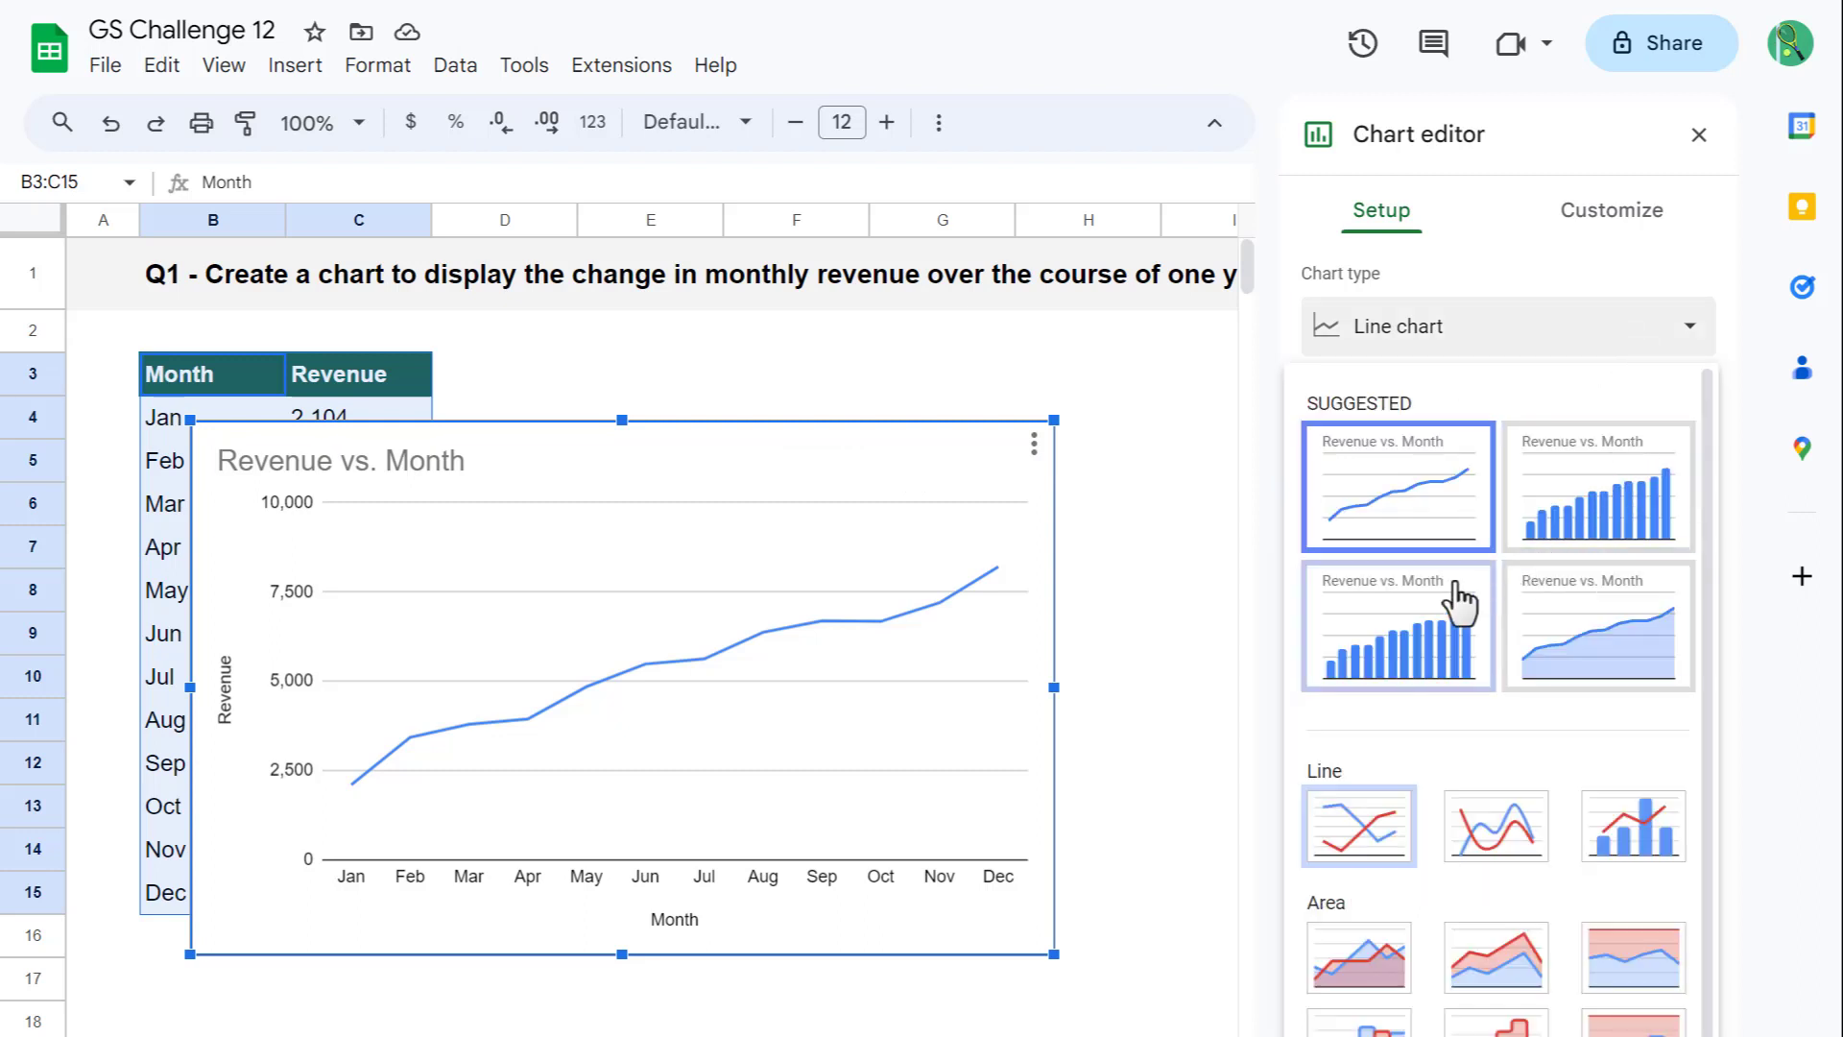
pyautogui.click(1436, 534)
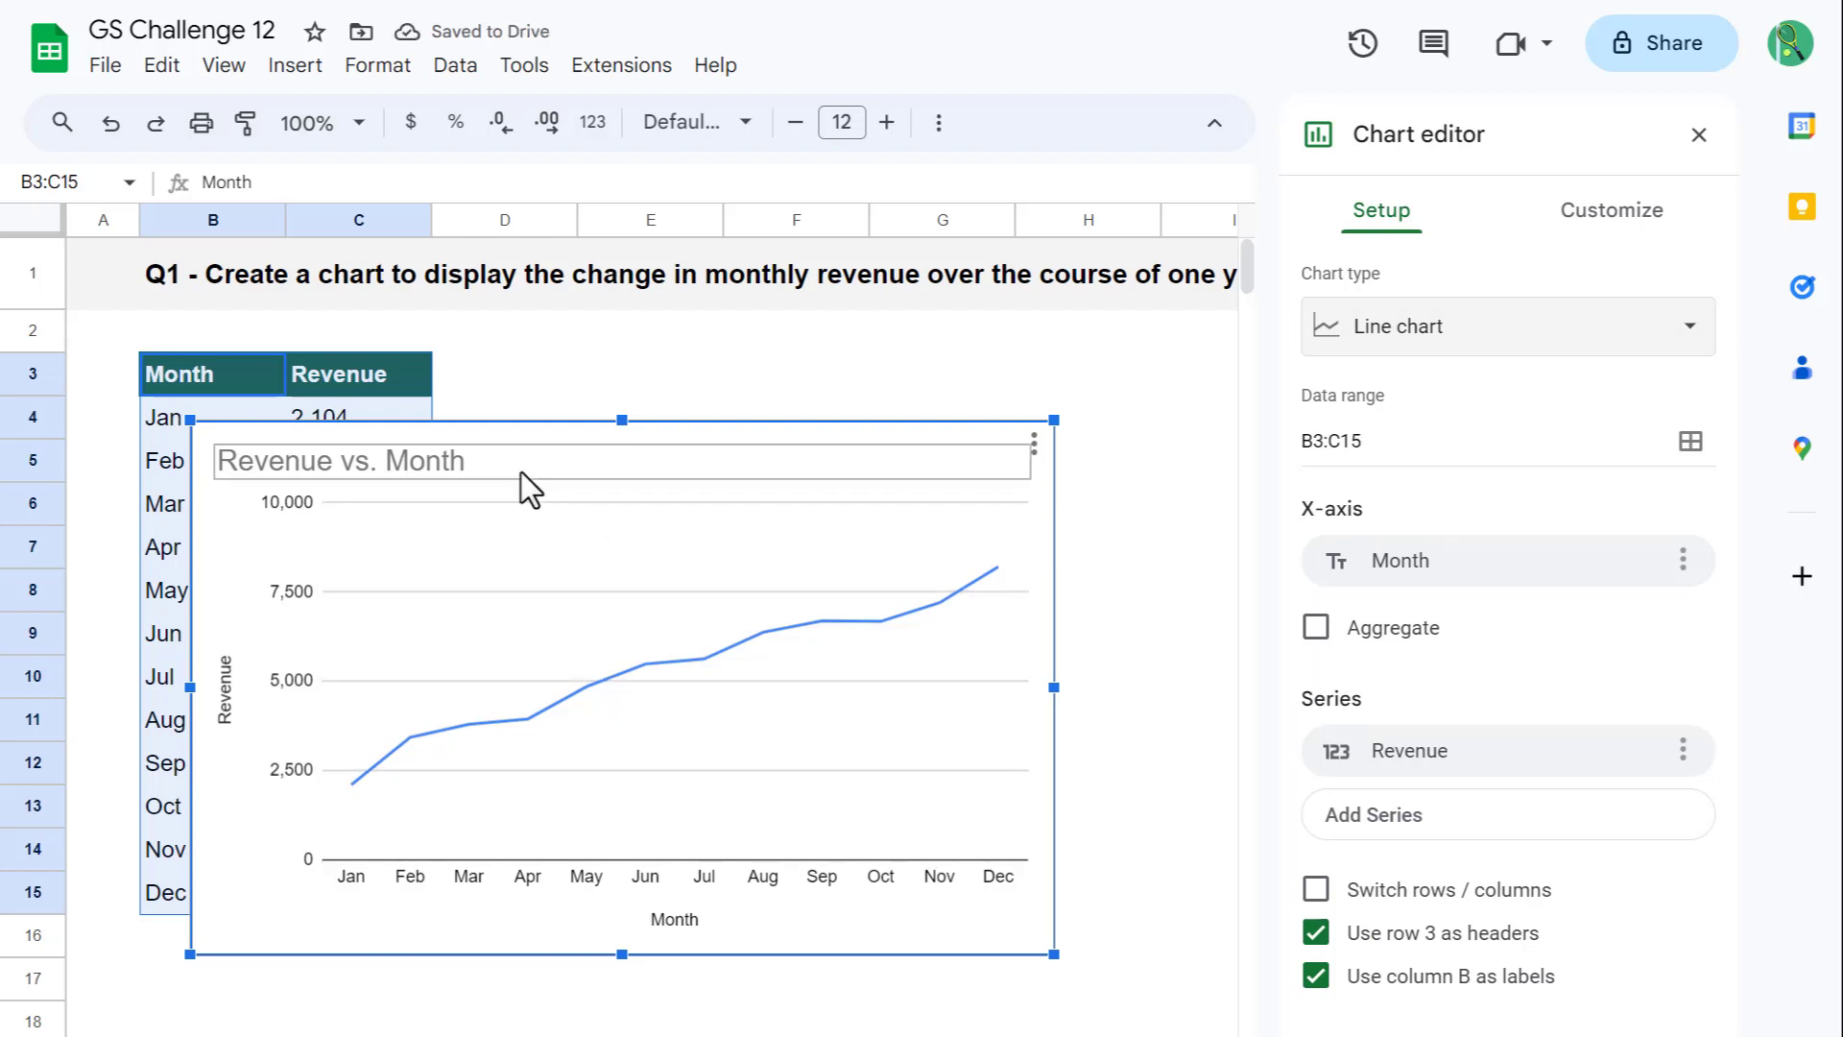
# Change the revenue line chart's title to 'Yearly Revenue'
pyautogui.doubleClick(443, 466)
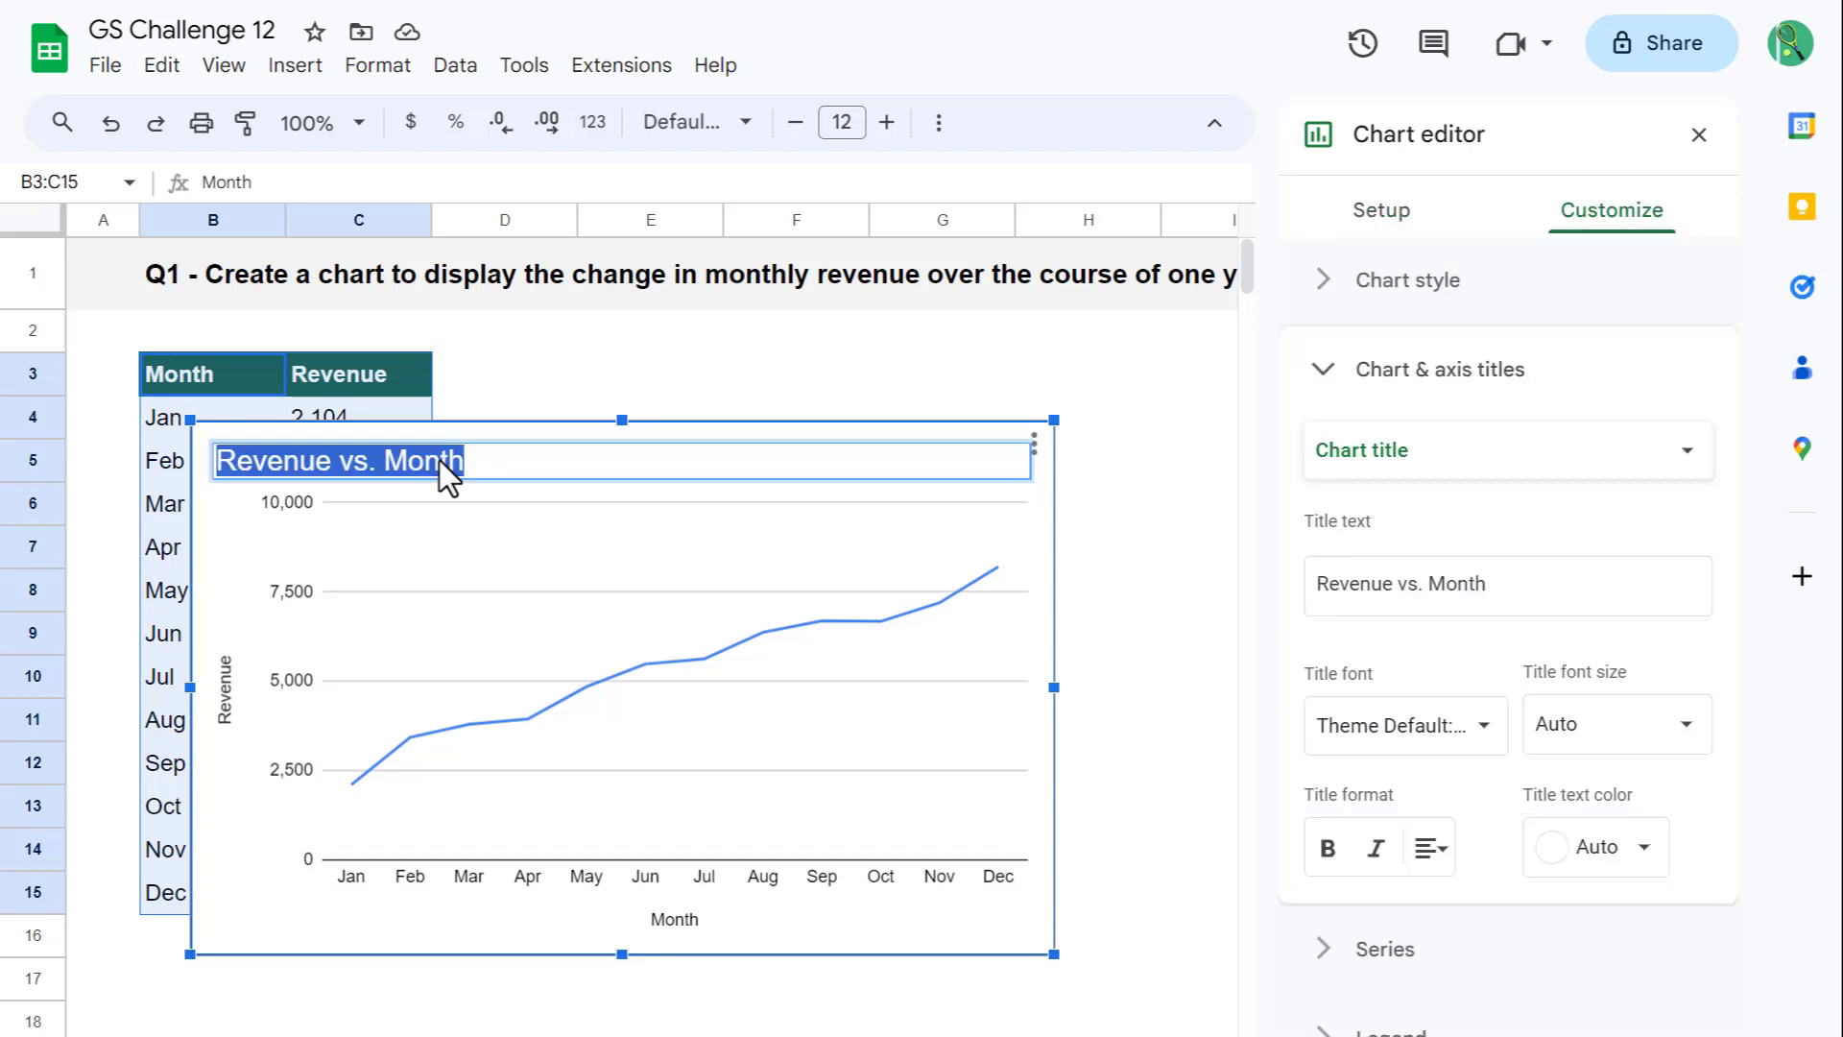
pyautogui.write('Y')
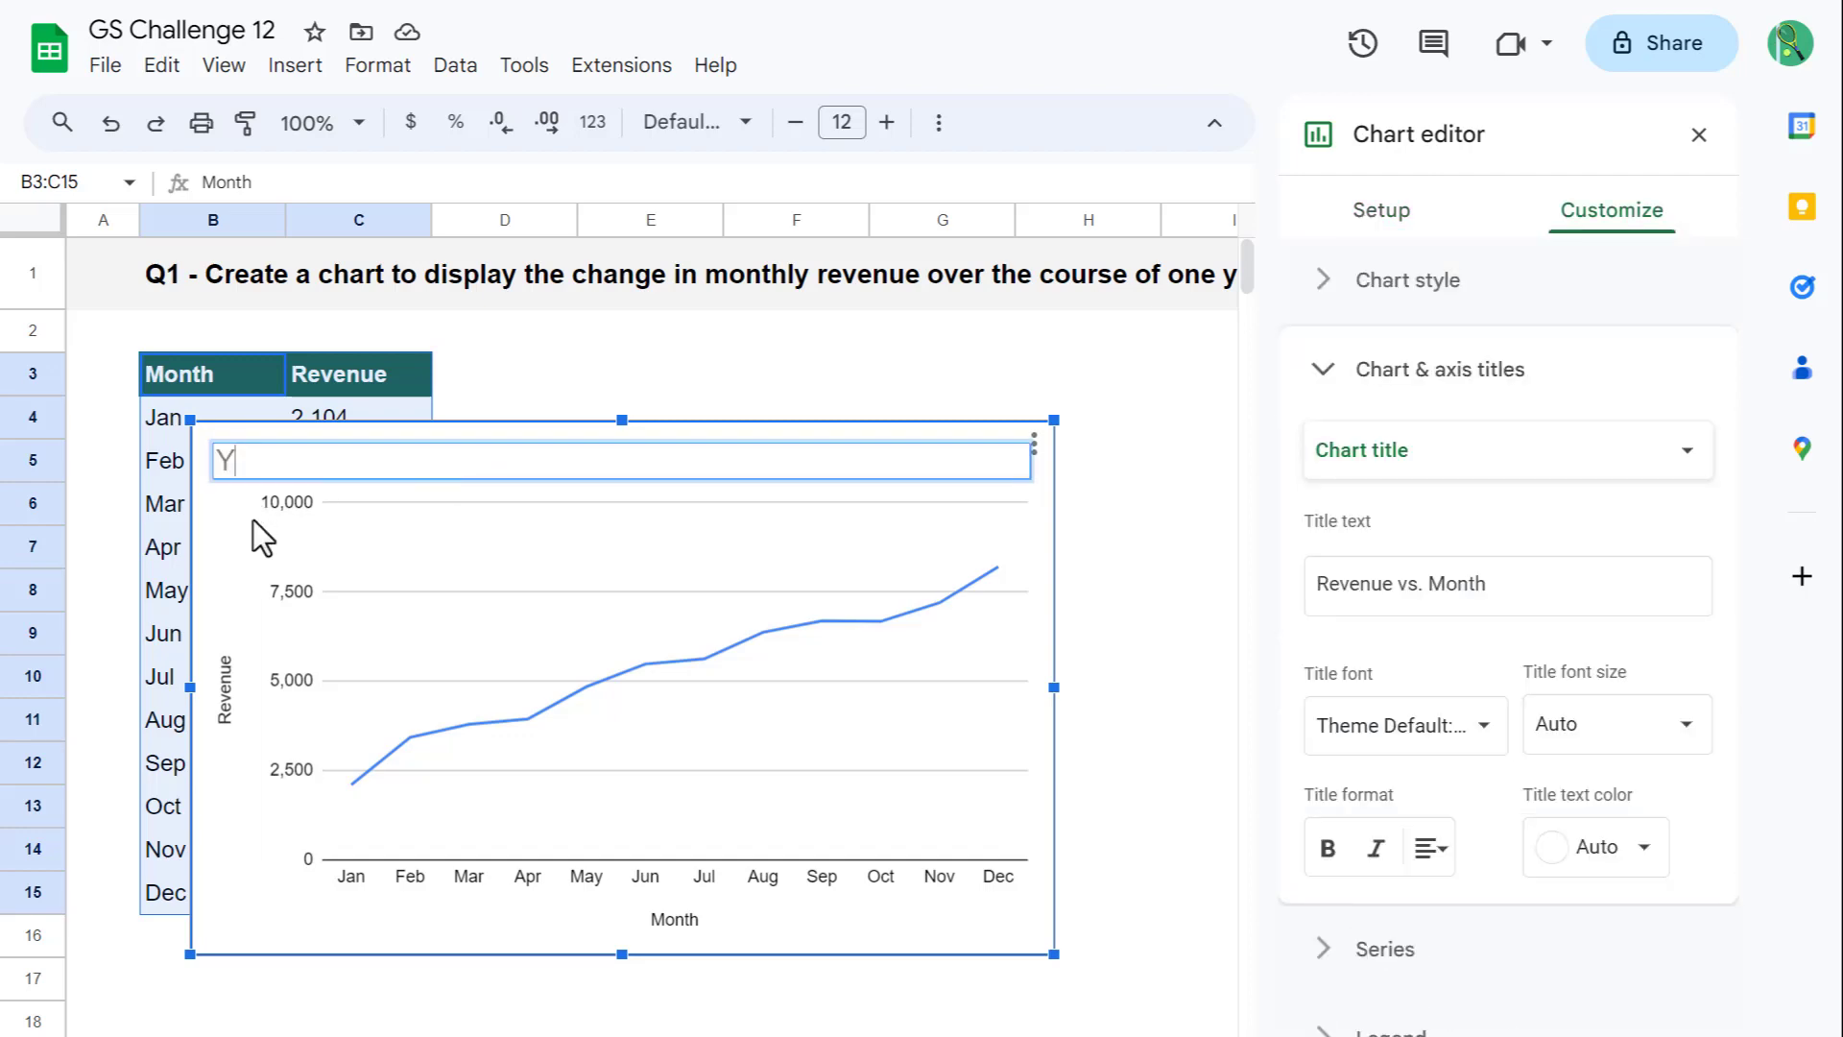
pyautogui.write('early Revenue')
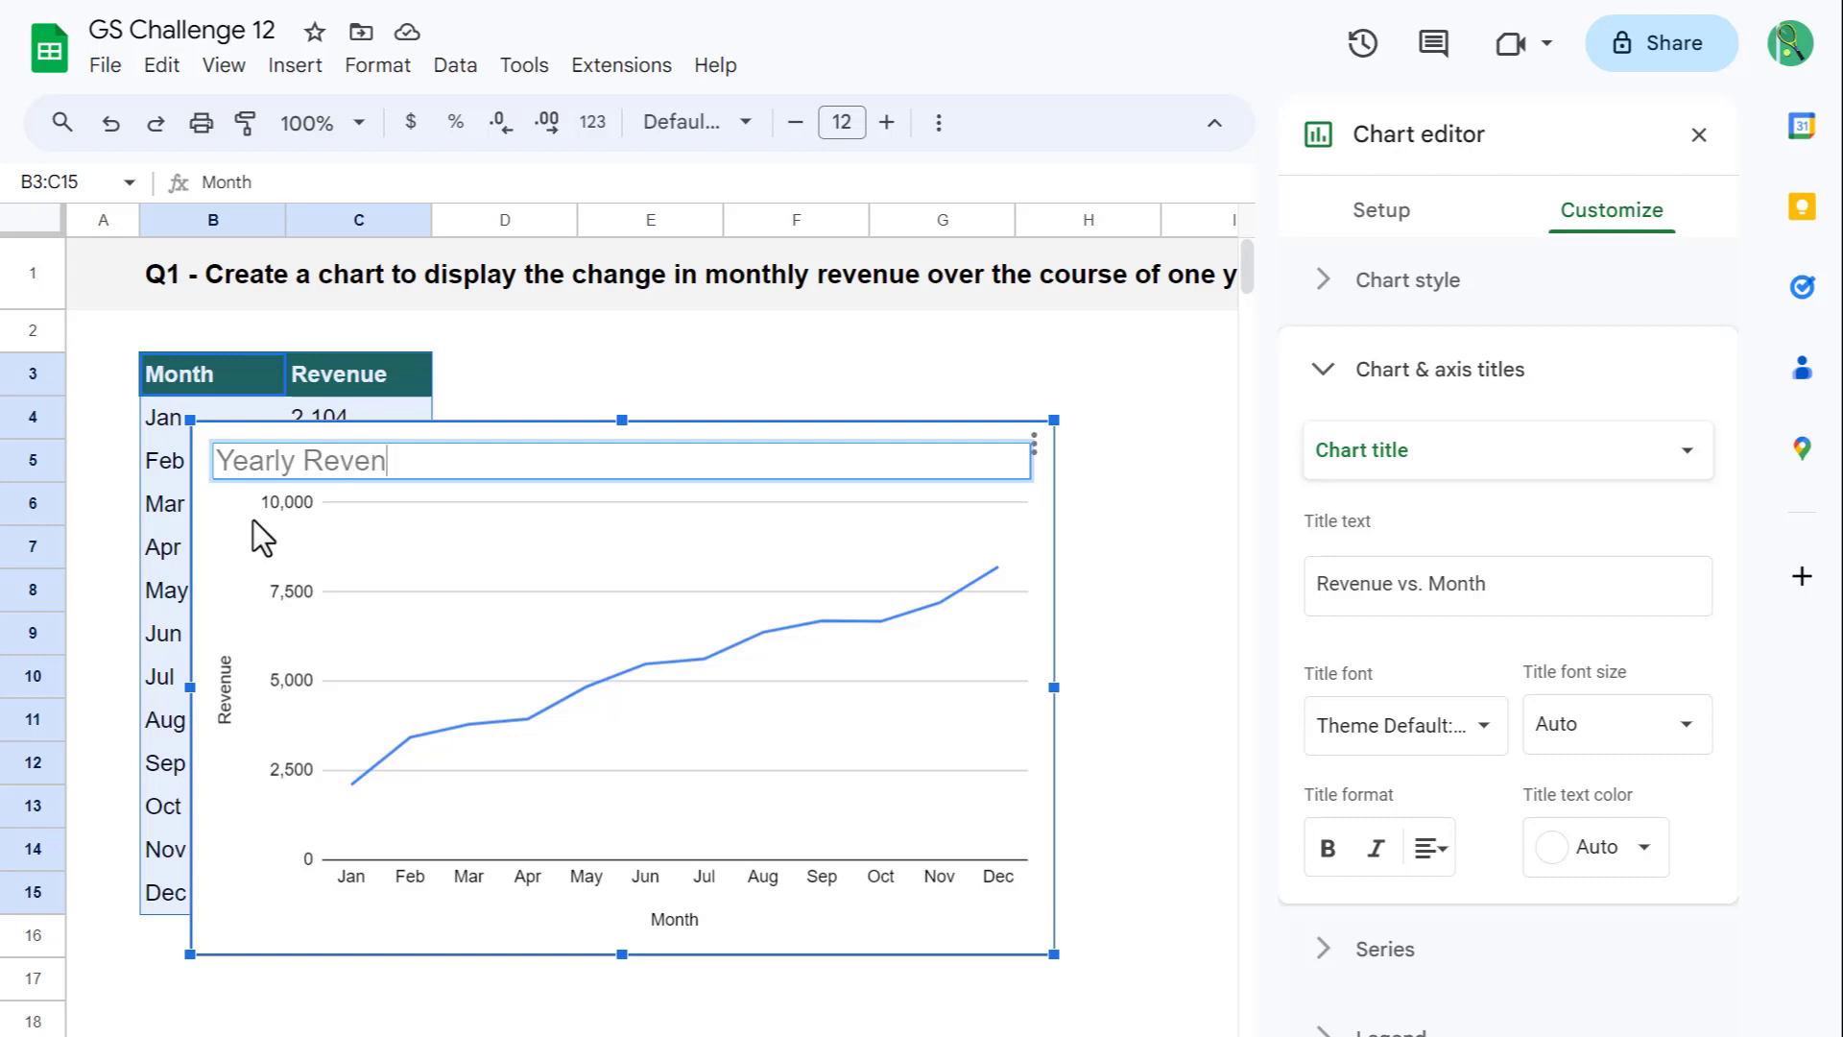
pyautogui.press('Return')
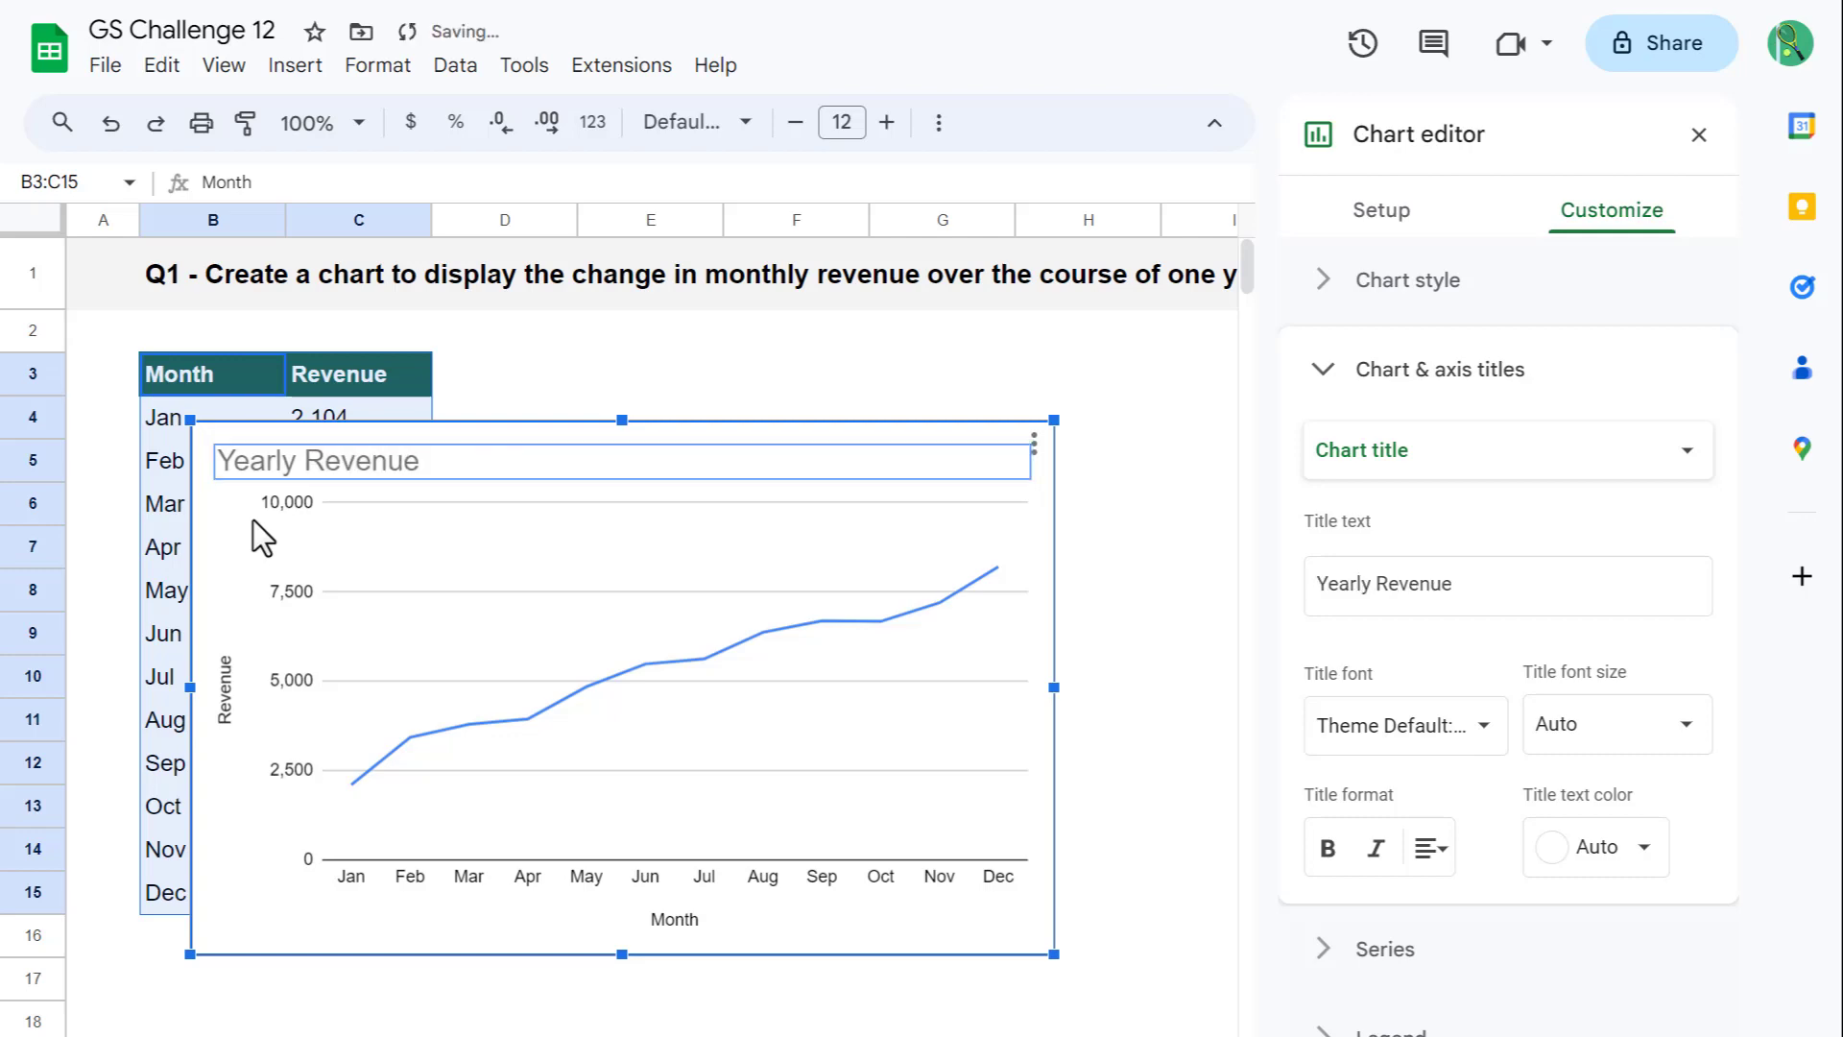
pyautogui.click(745, 369)
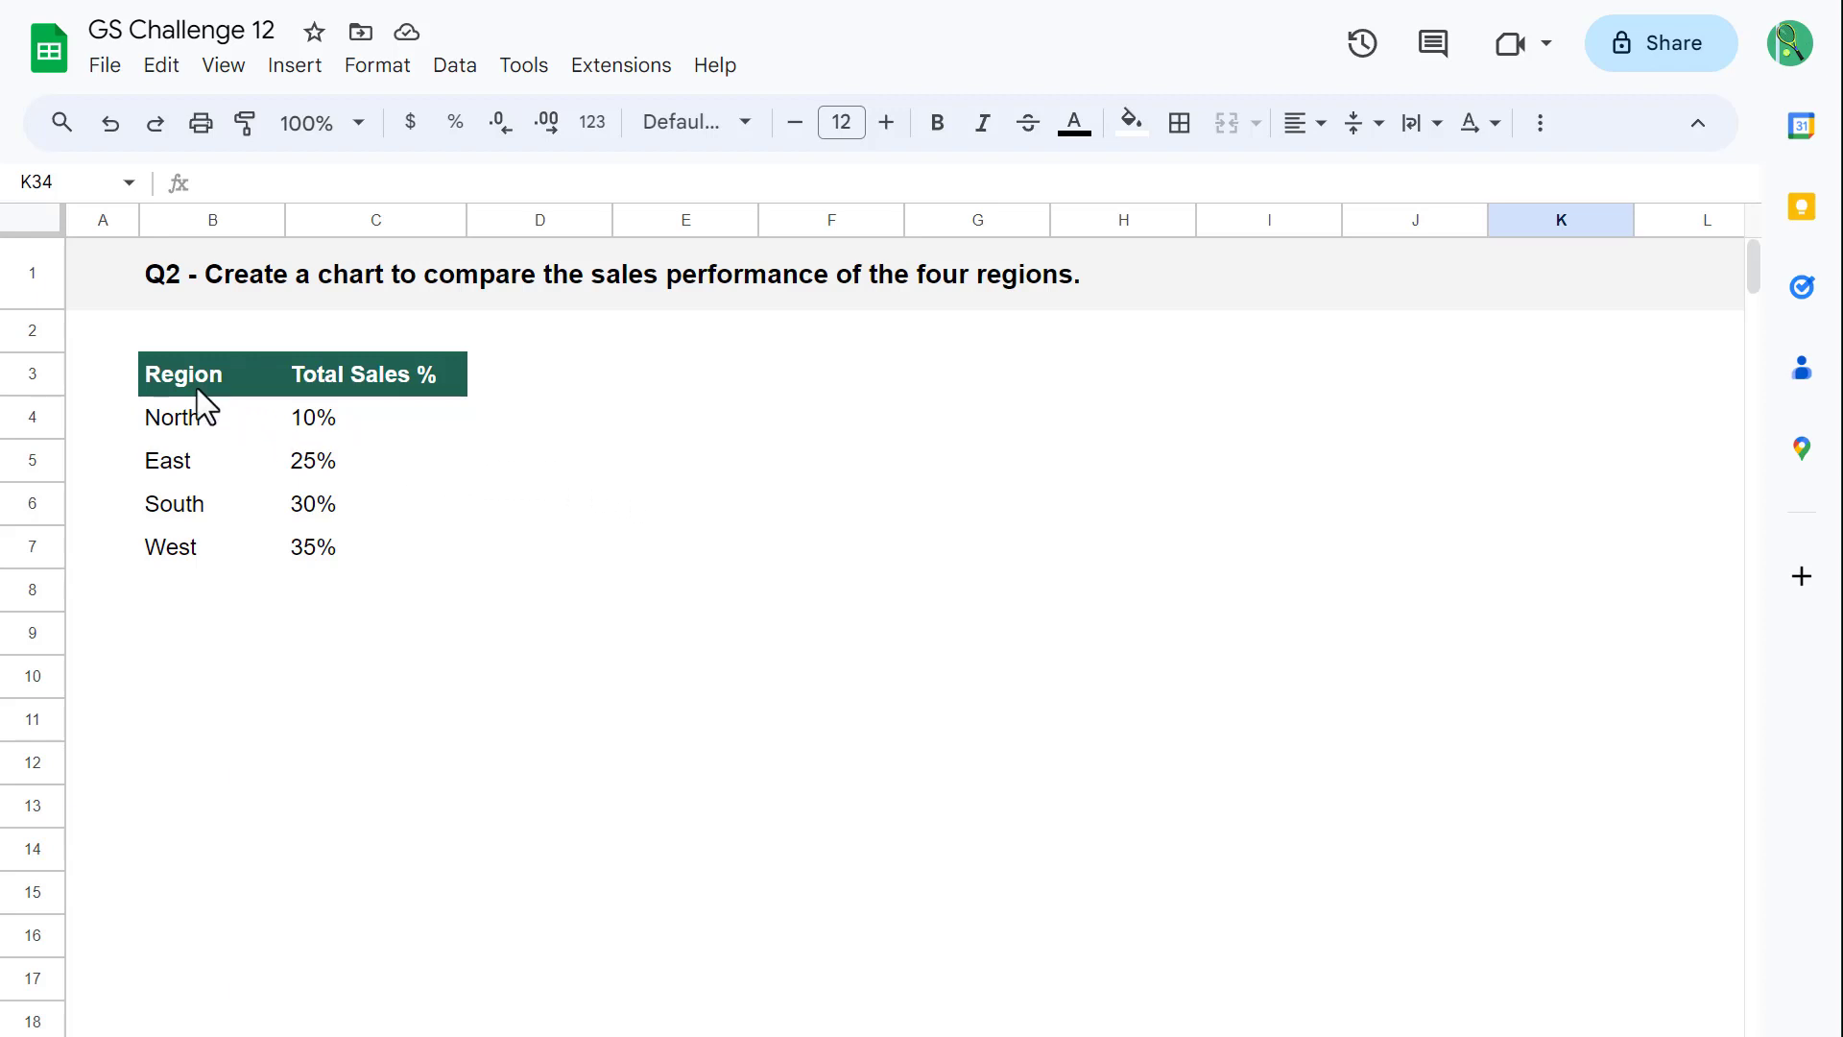
# Chart the Region/Total Sales % table B3:C7 as a bar chart placed beside the table
pyautogui.moveTo(202, 386); pyautogui.dragTo(404, 553)
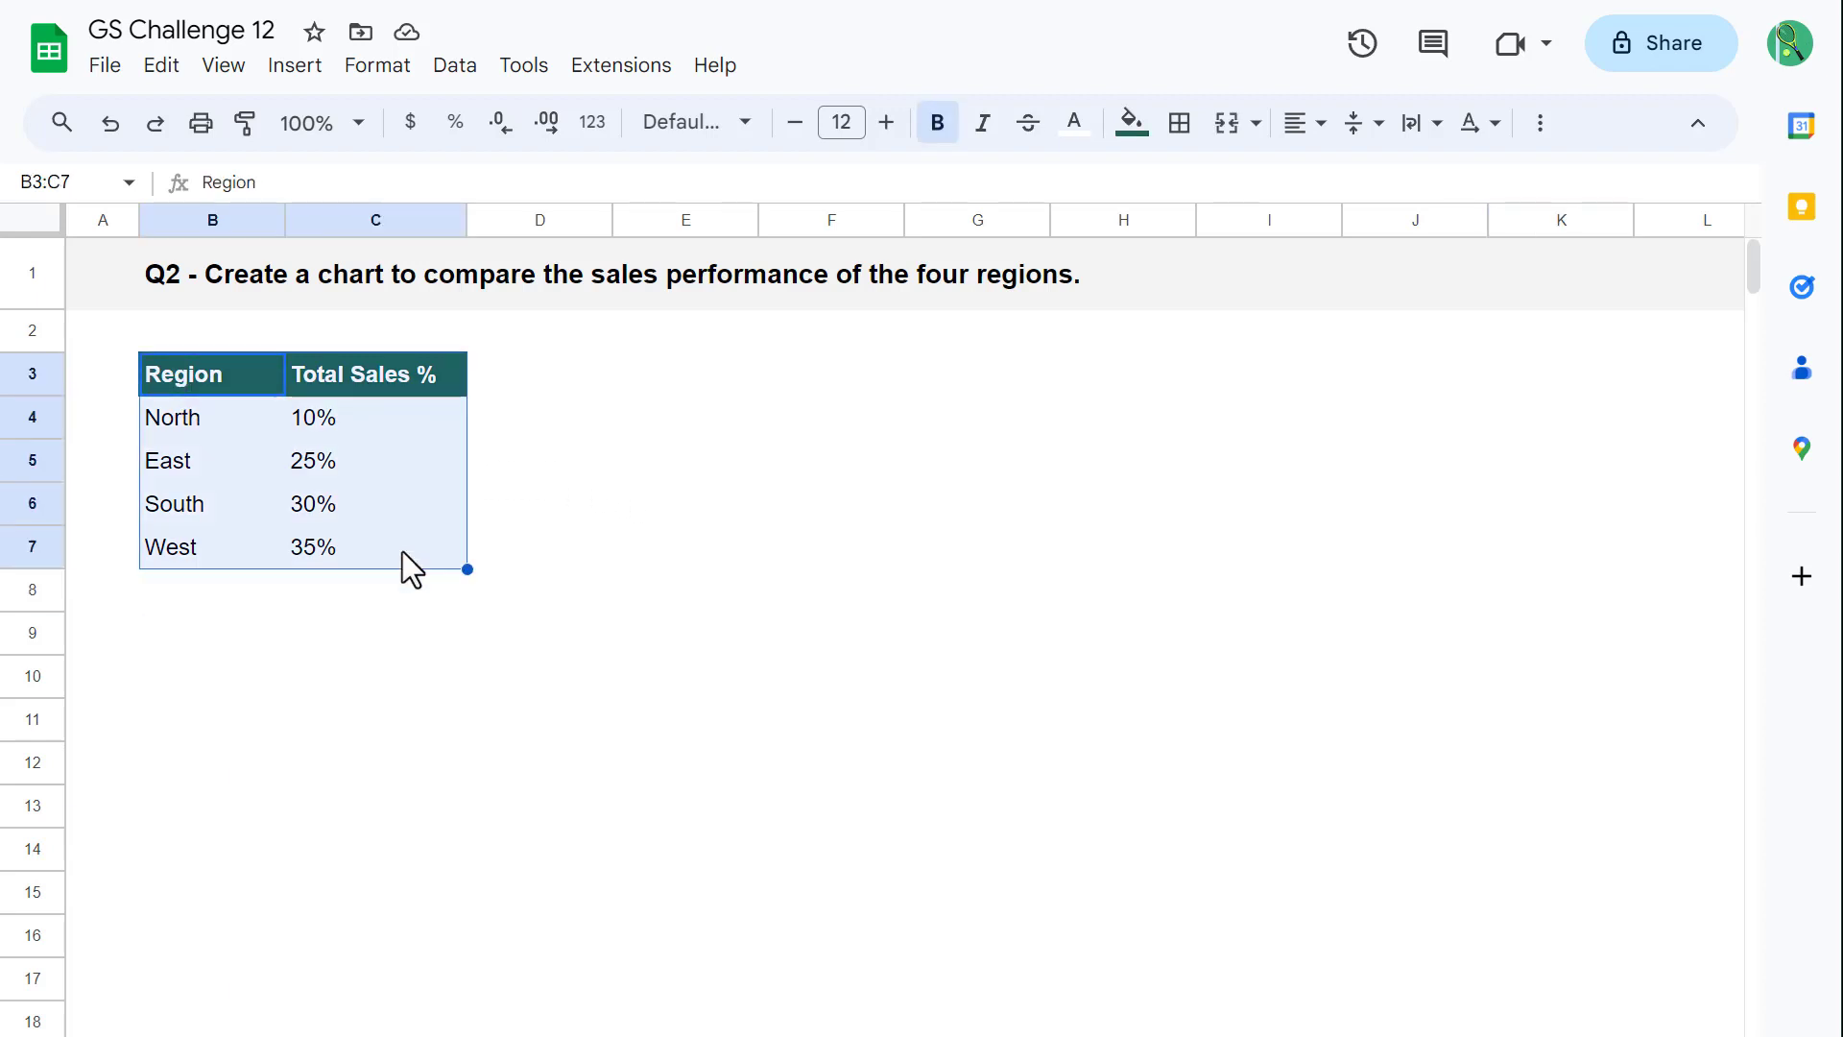
pyautogui.click(309, 71)
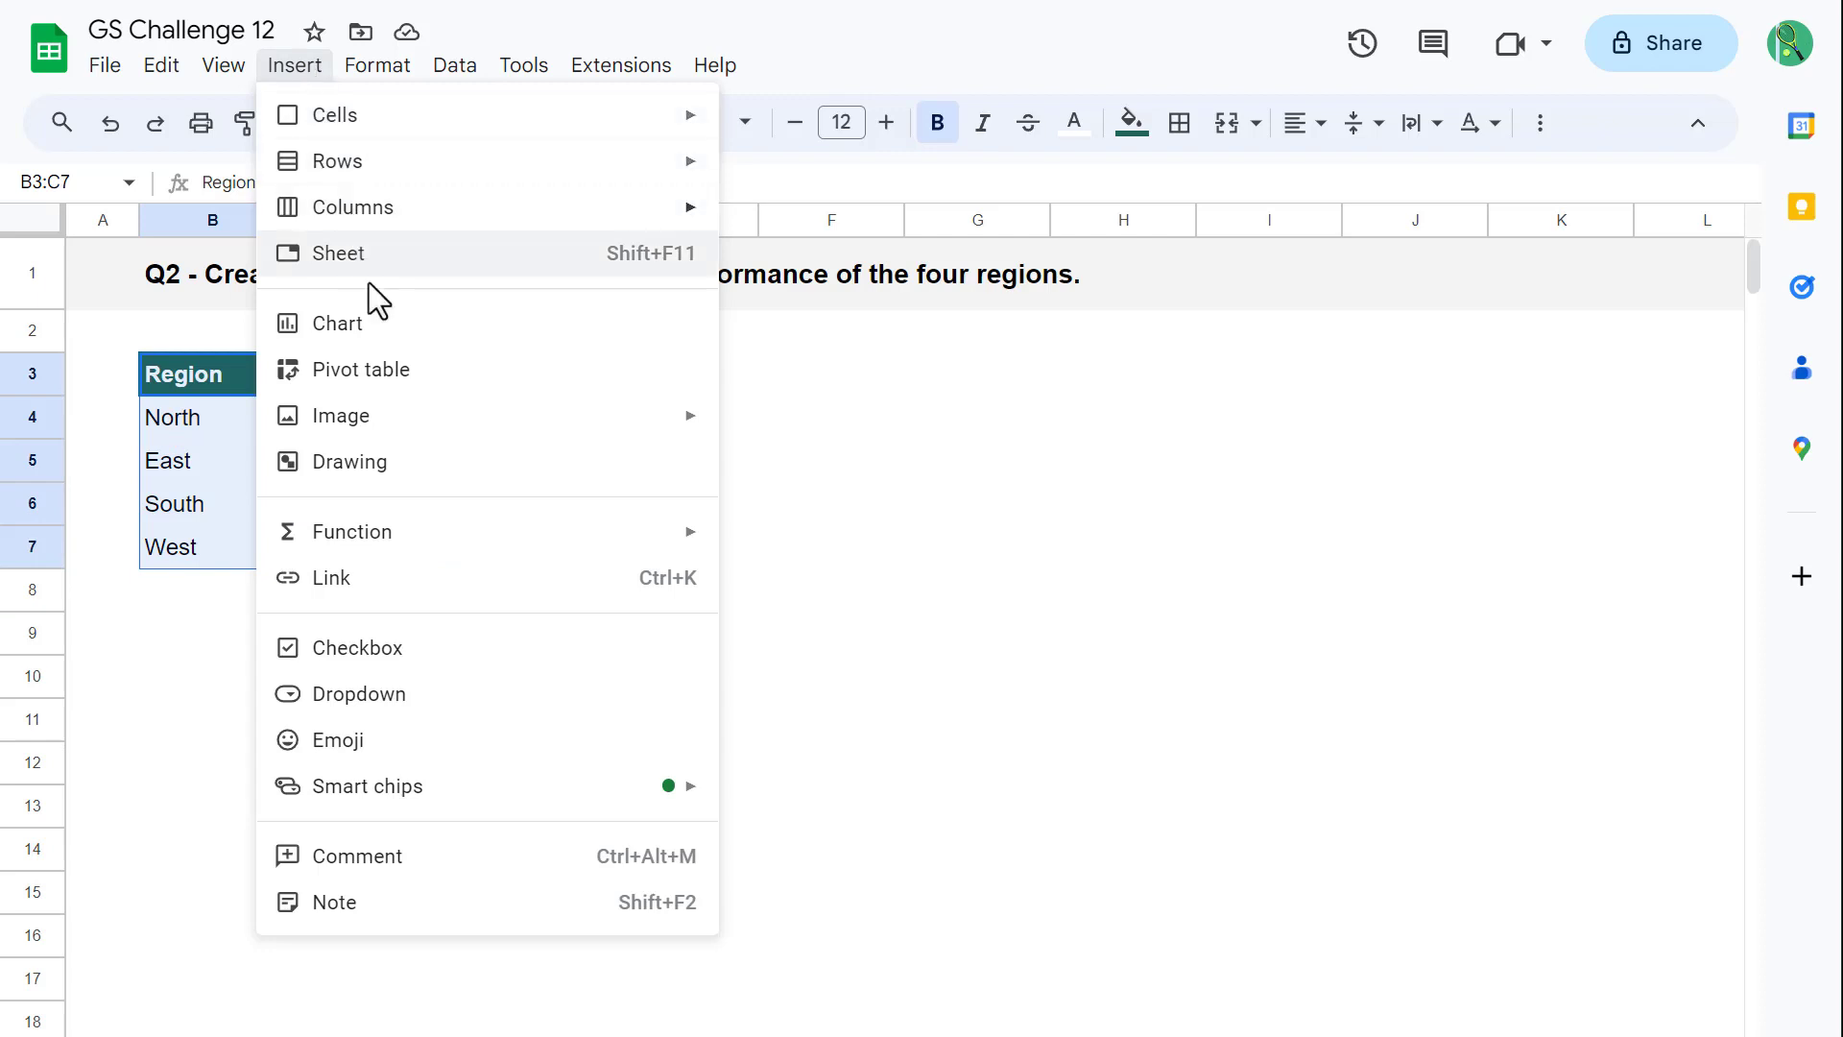
pyautogui.click(390, 320)
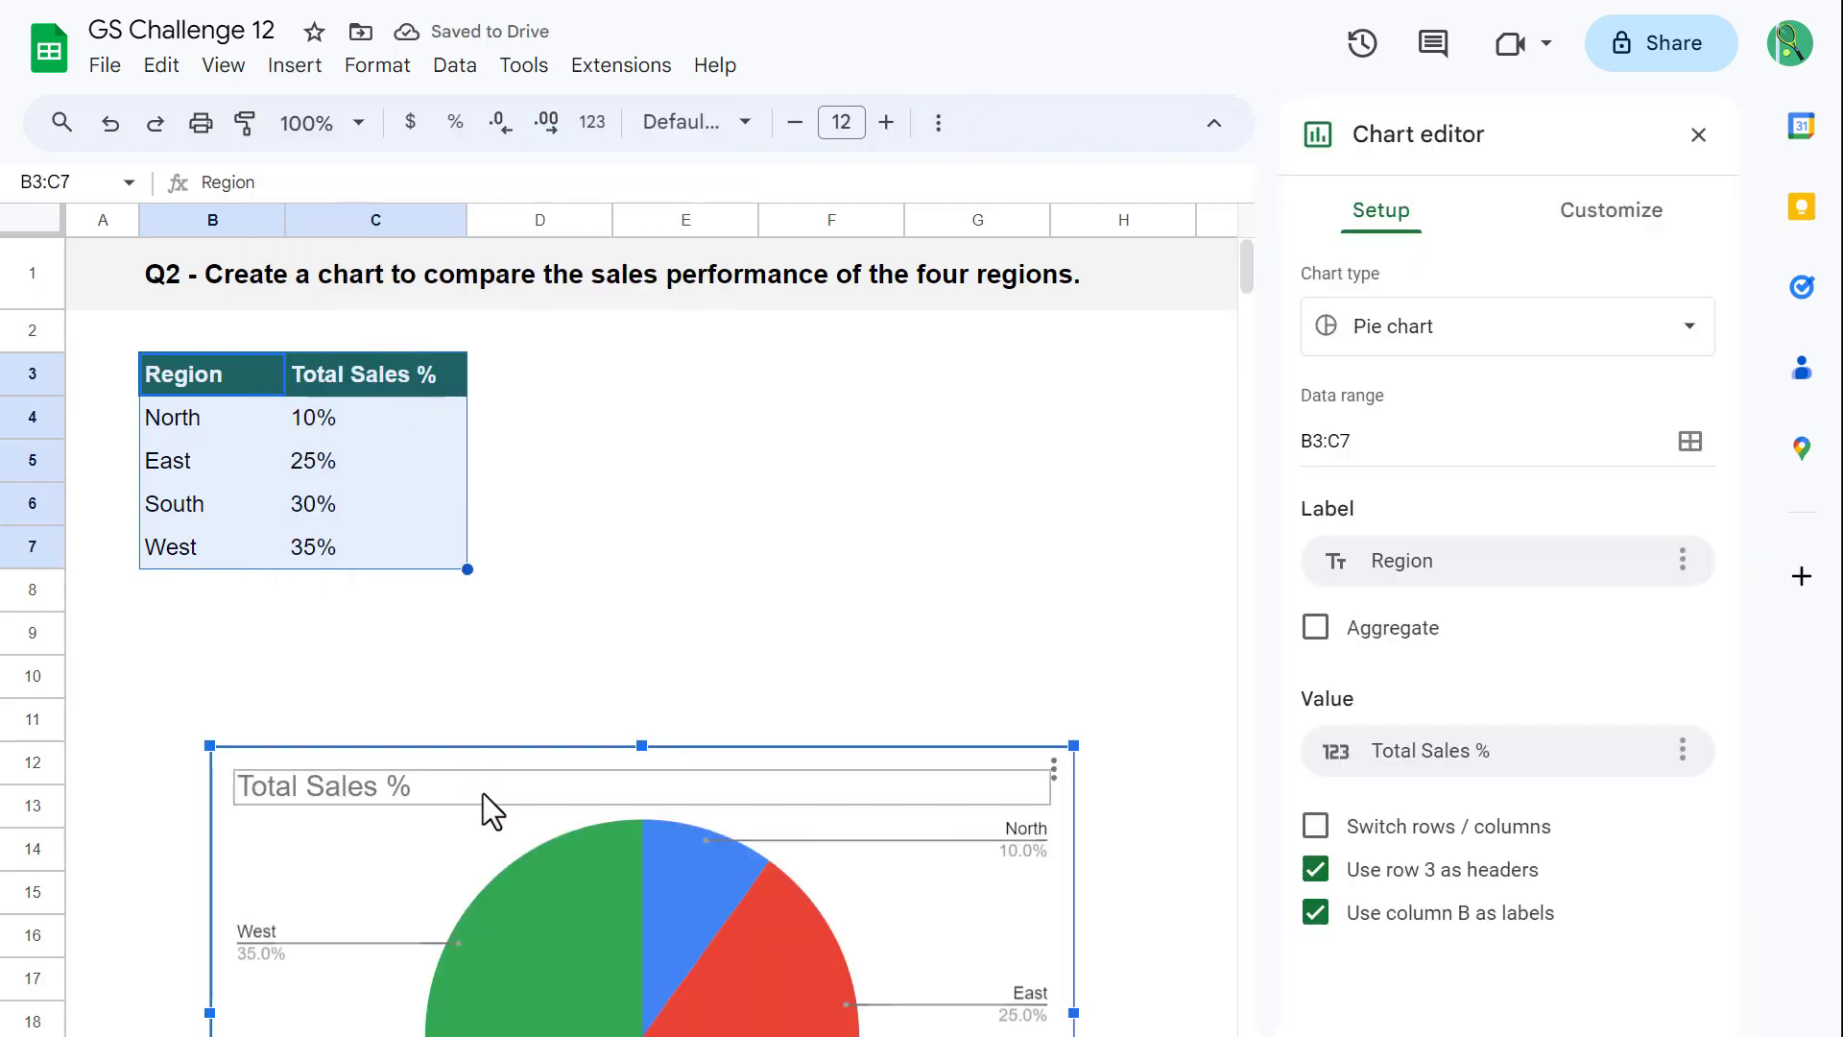
pyautogui.moveTo(482, 793); pyautogui.dragTo(437, 466)
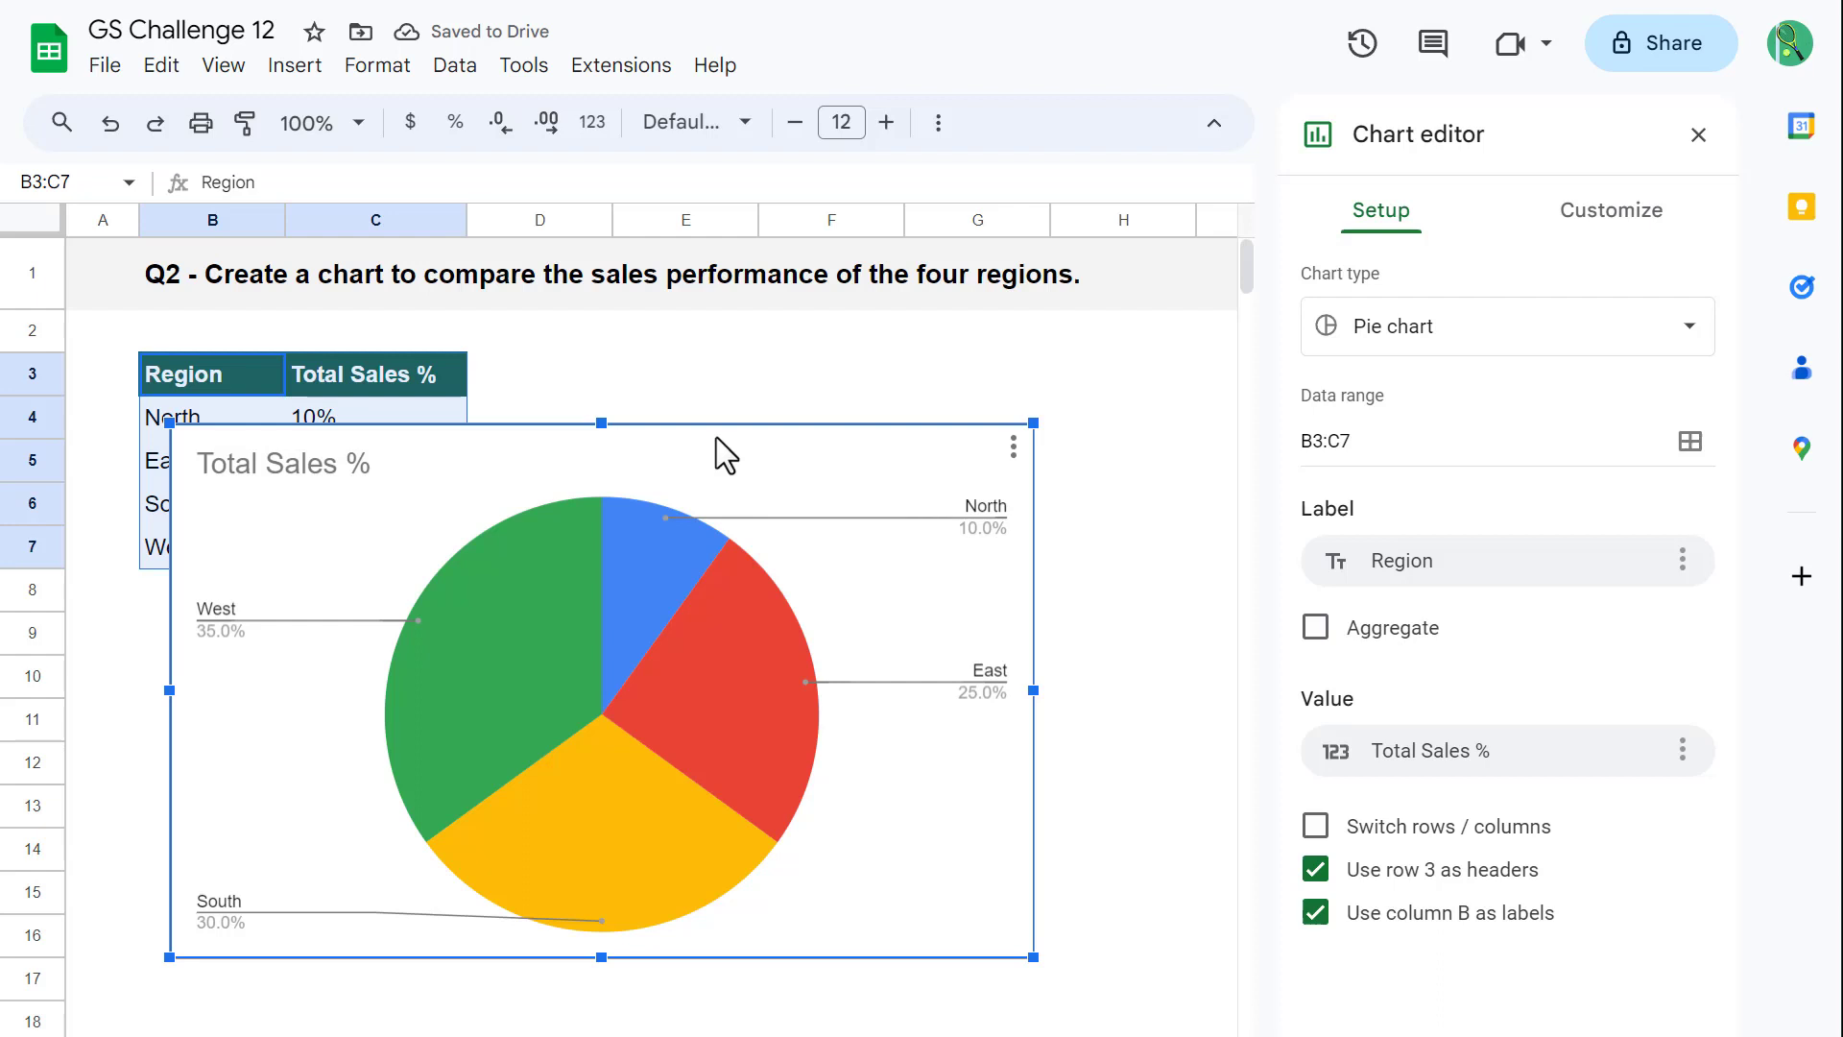
pyautogui.click(1499, 355)
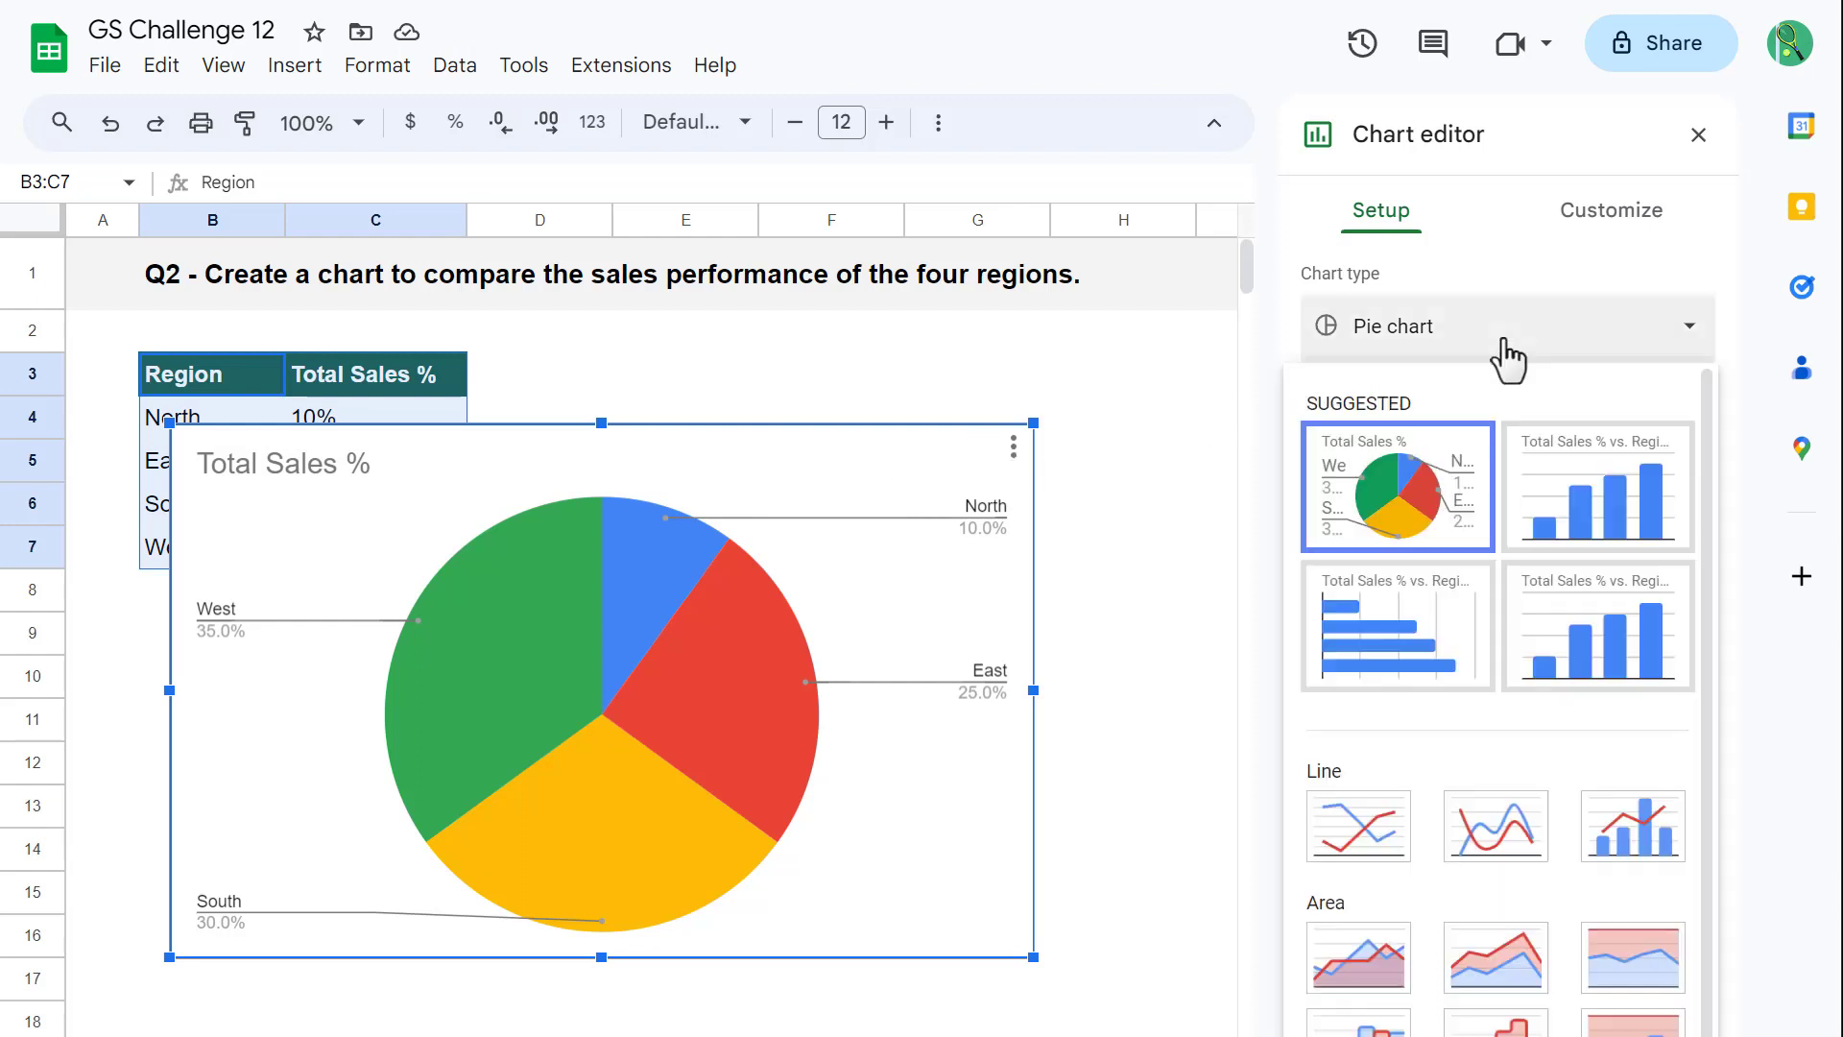
pyautogui.click(1445, 613)
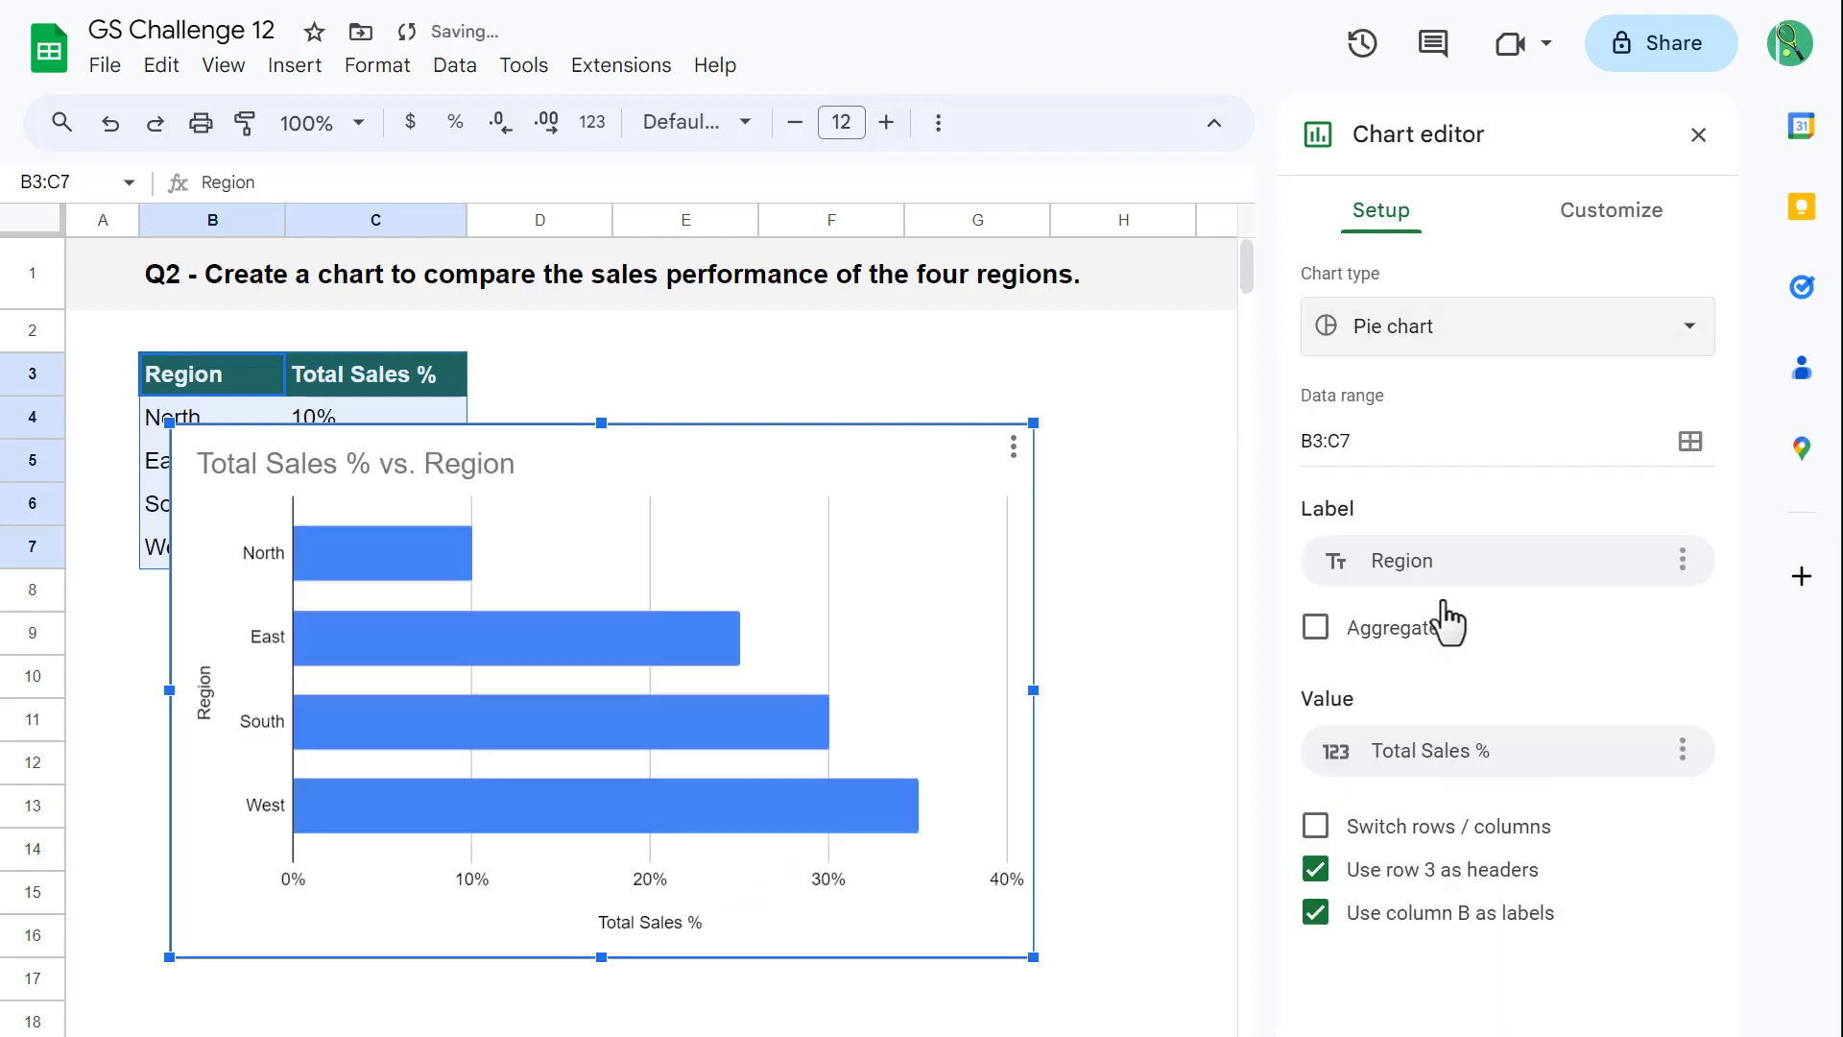
pyautogui.click(1698, 135)
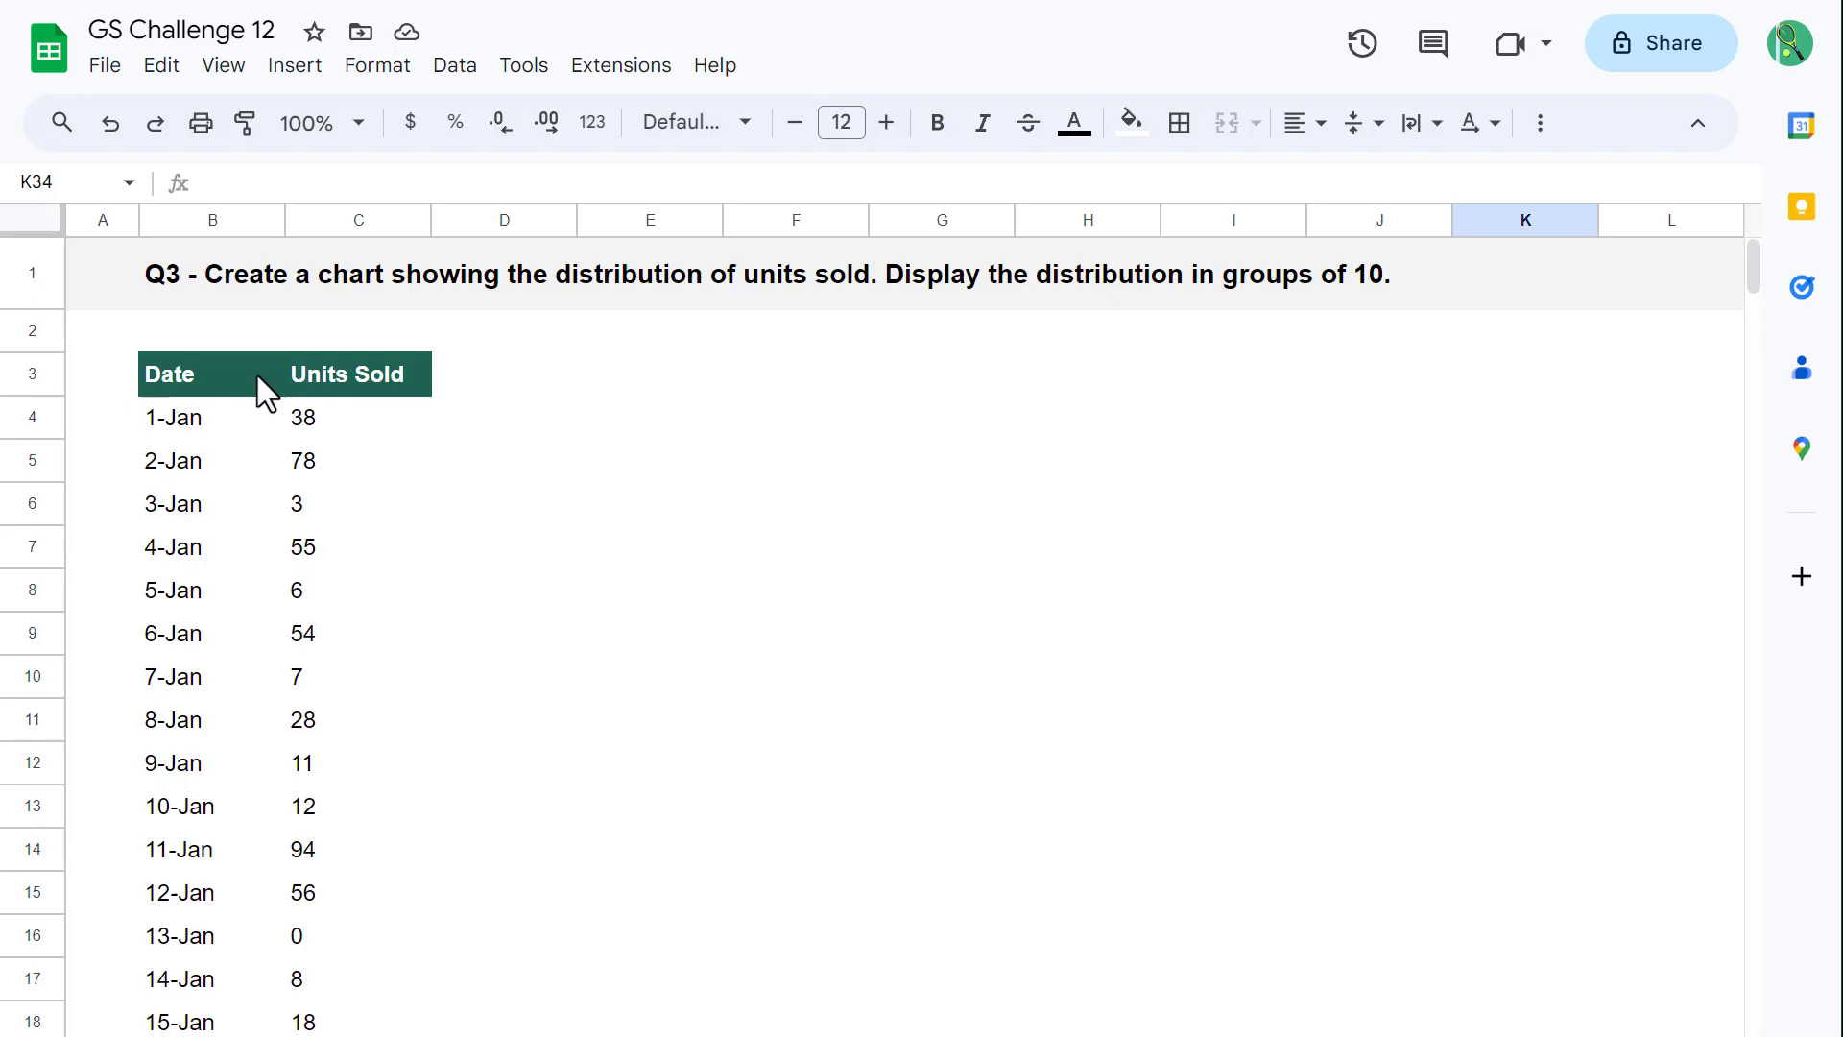
# Insert a chart of the whole Date/Units Sold table and move it up beside the table
pyautogui.click(223, 377)
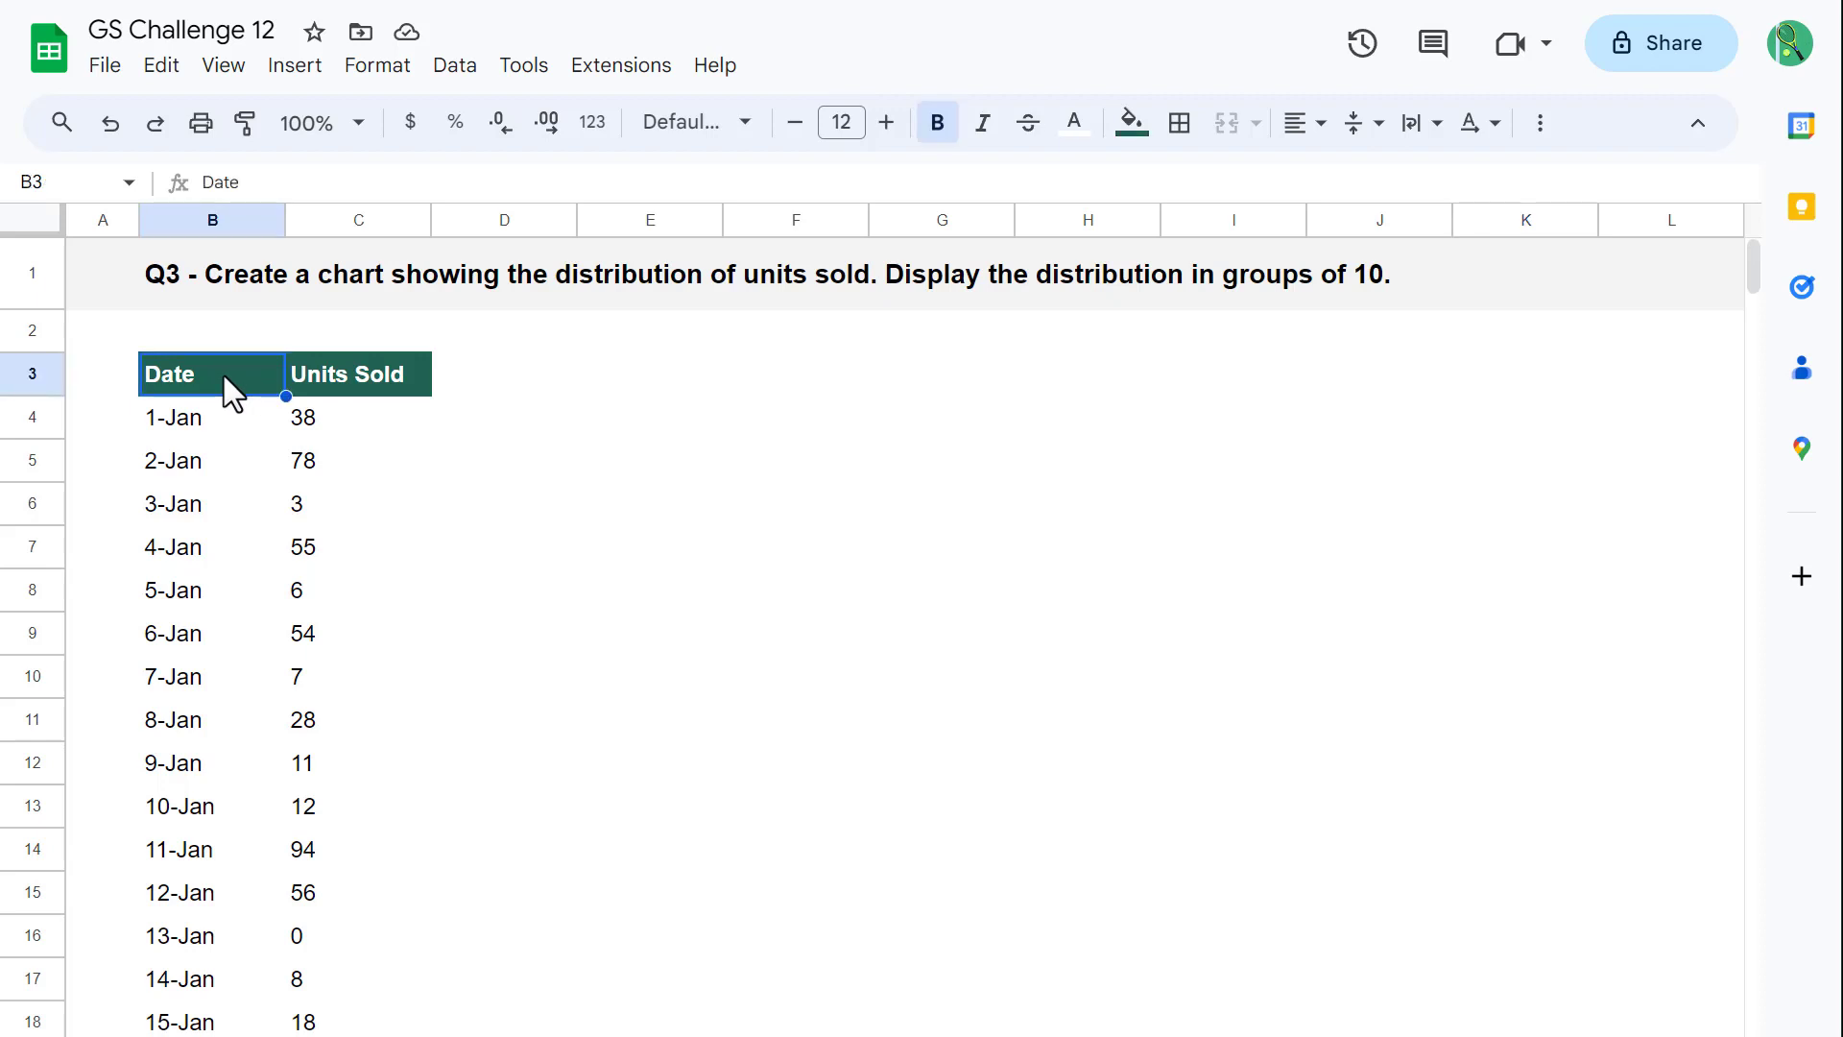
pyautogui.hotkey('ctrl', 'a')
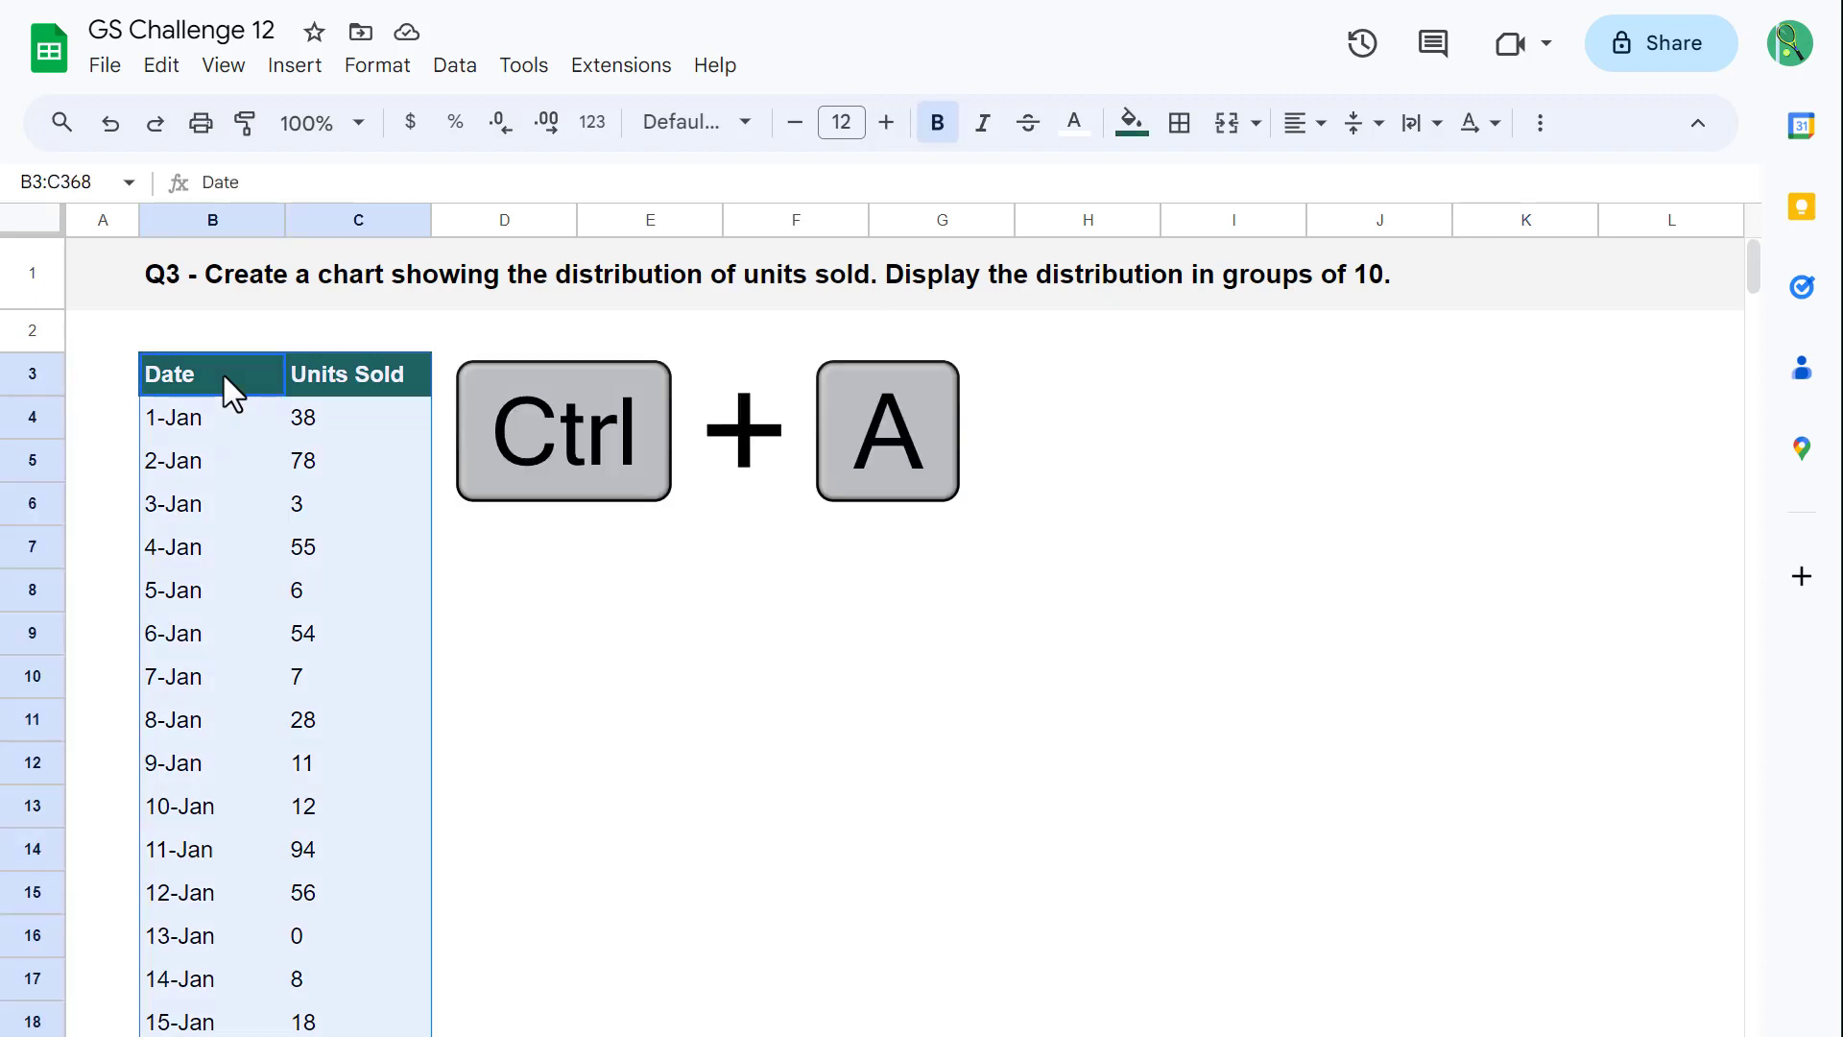
pyautogui.click(295, 65)
pyautogui.click(351, 327)
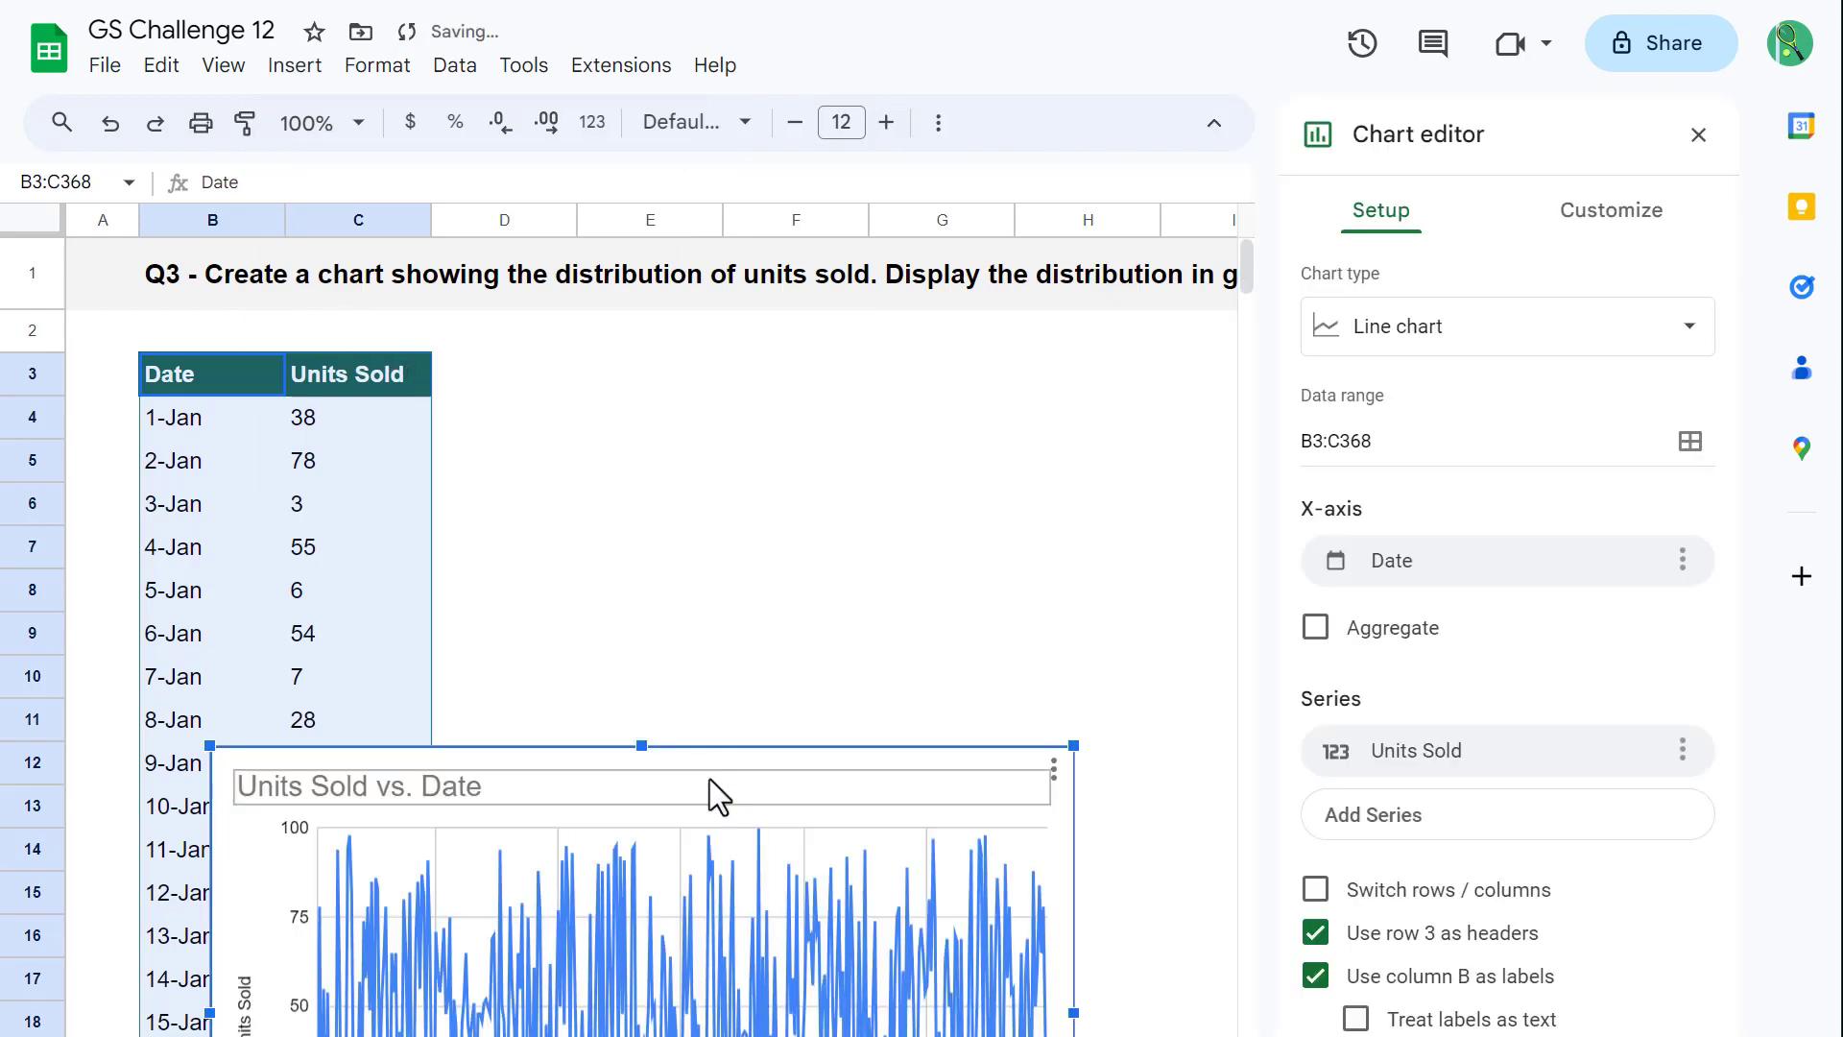
pyautogui.moveTo(716, 794); pyautogui.dragTo(674, 476)
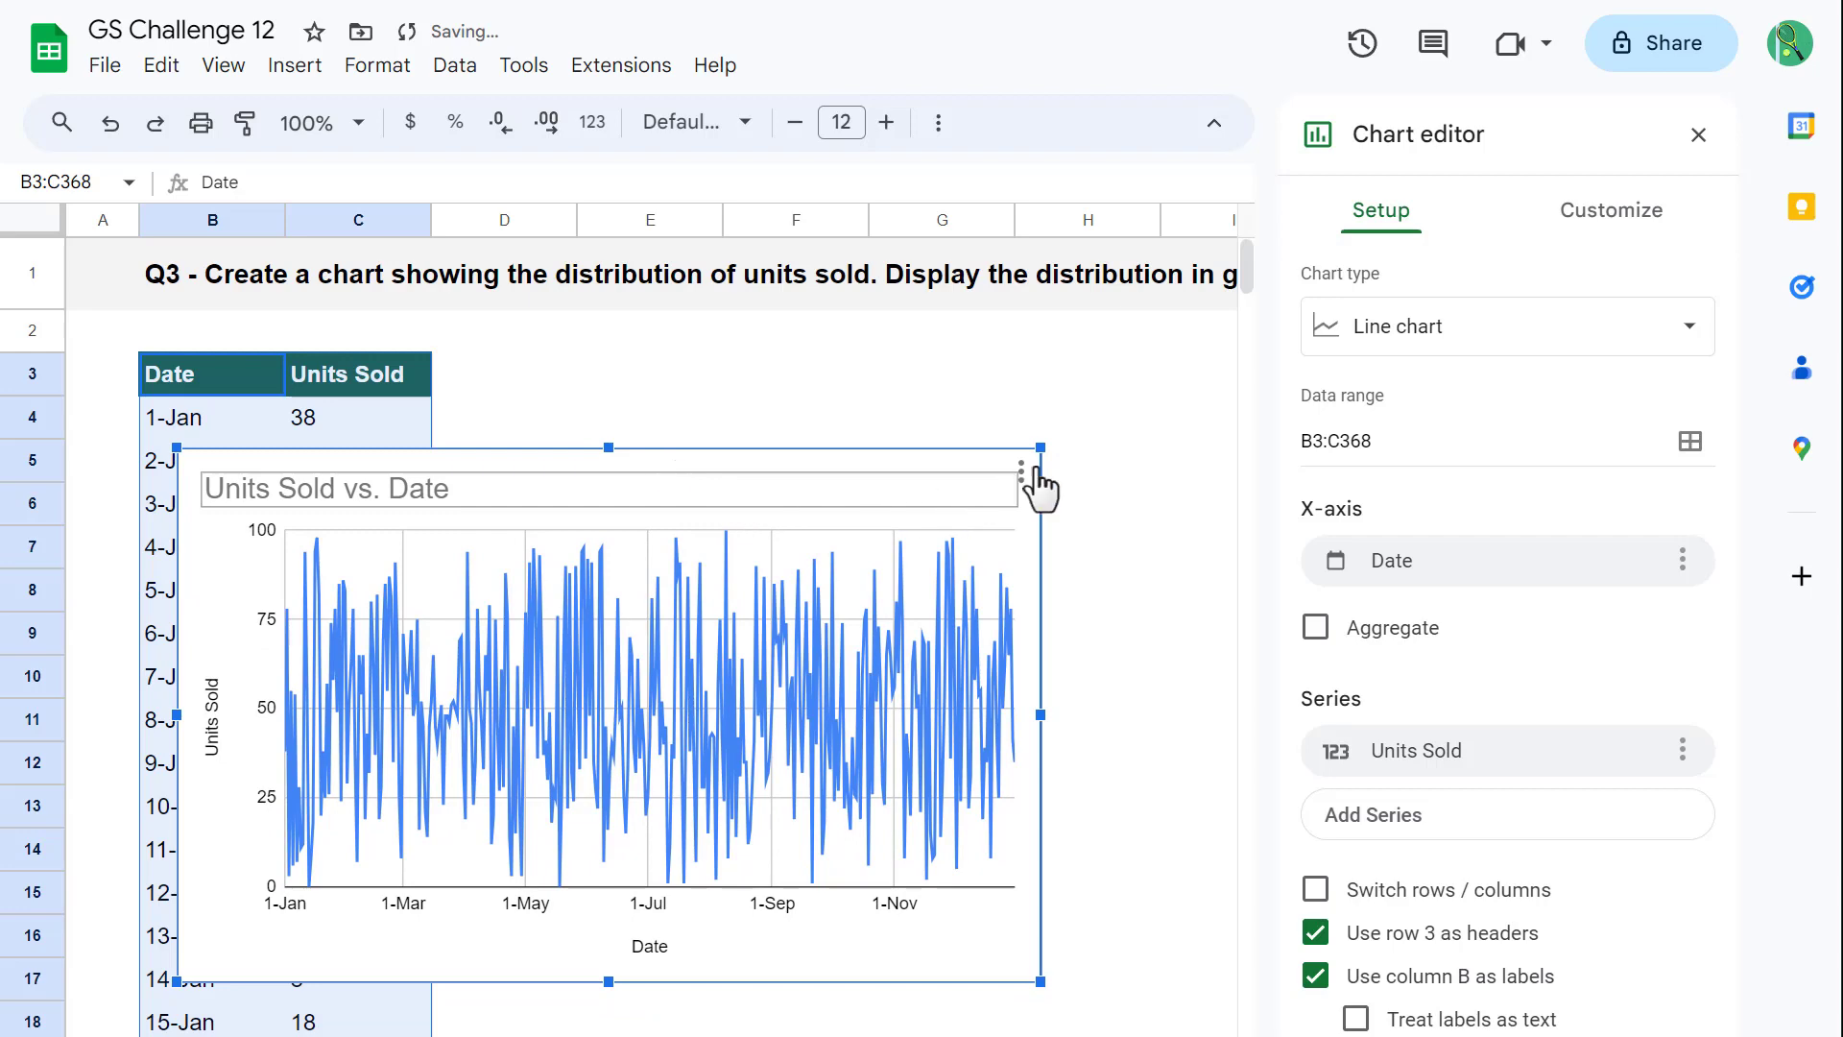
# Change the chart type to Histogram chart
pyautogui.click(1448, 348)
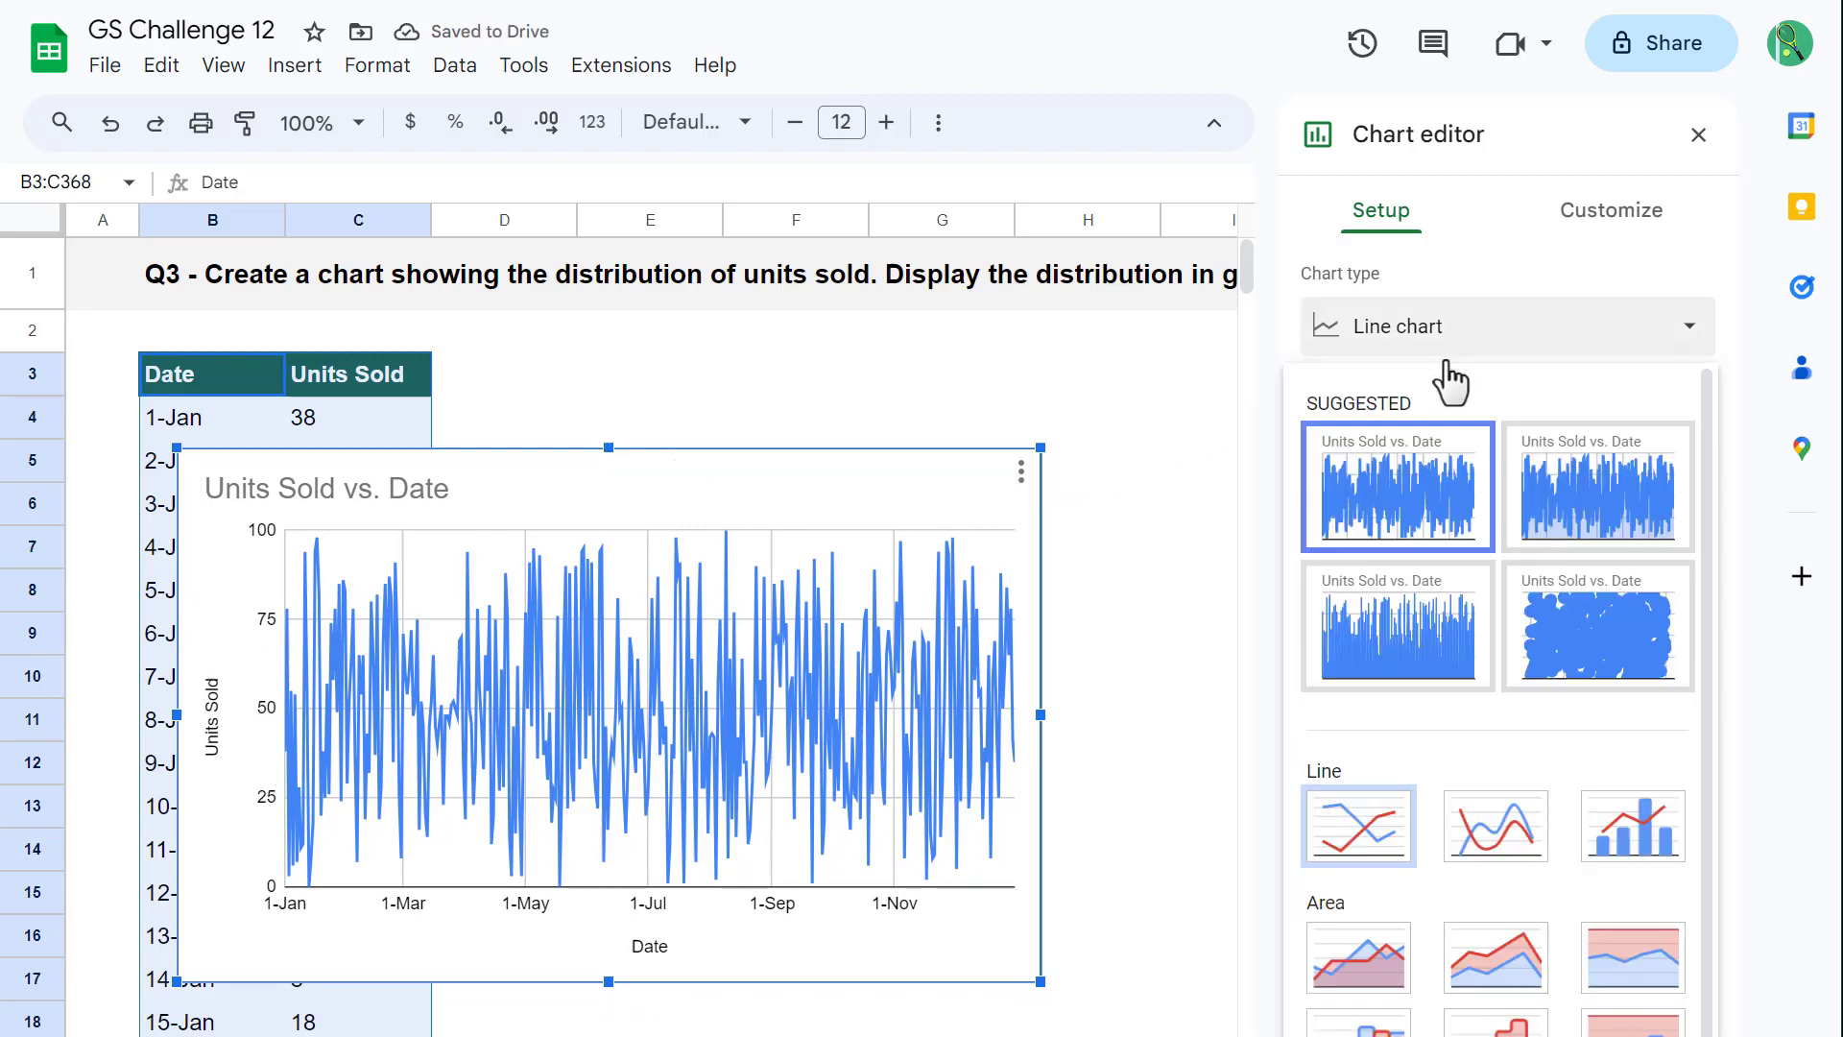
pyautogui.scroll(-10, 1459, 731)
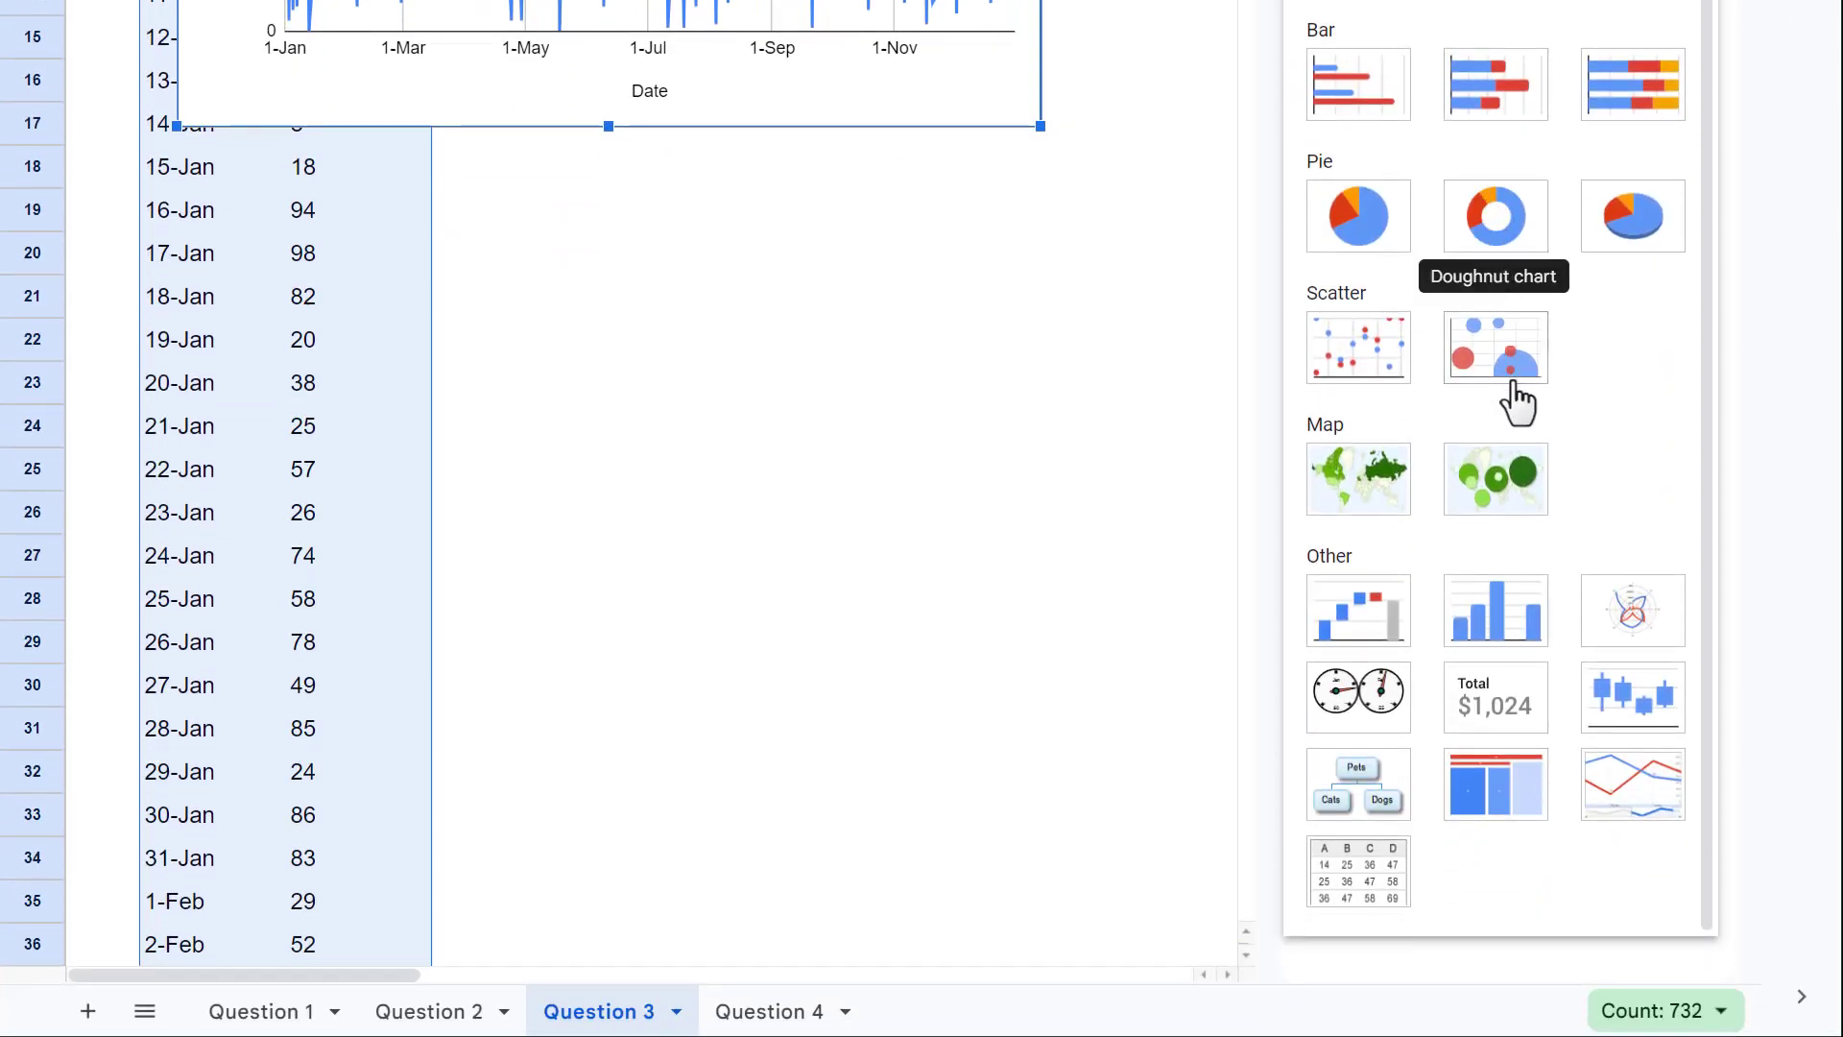
pyautogui.click(1503, 607)
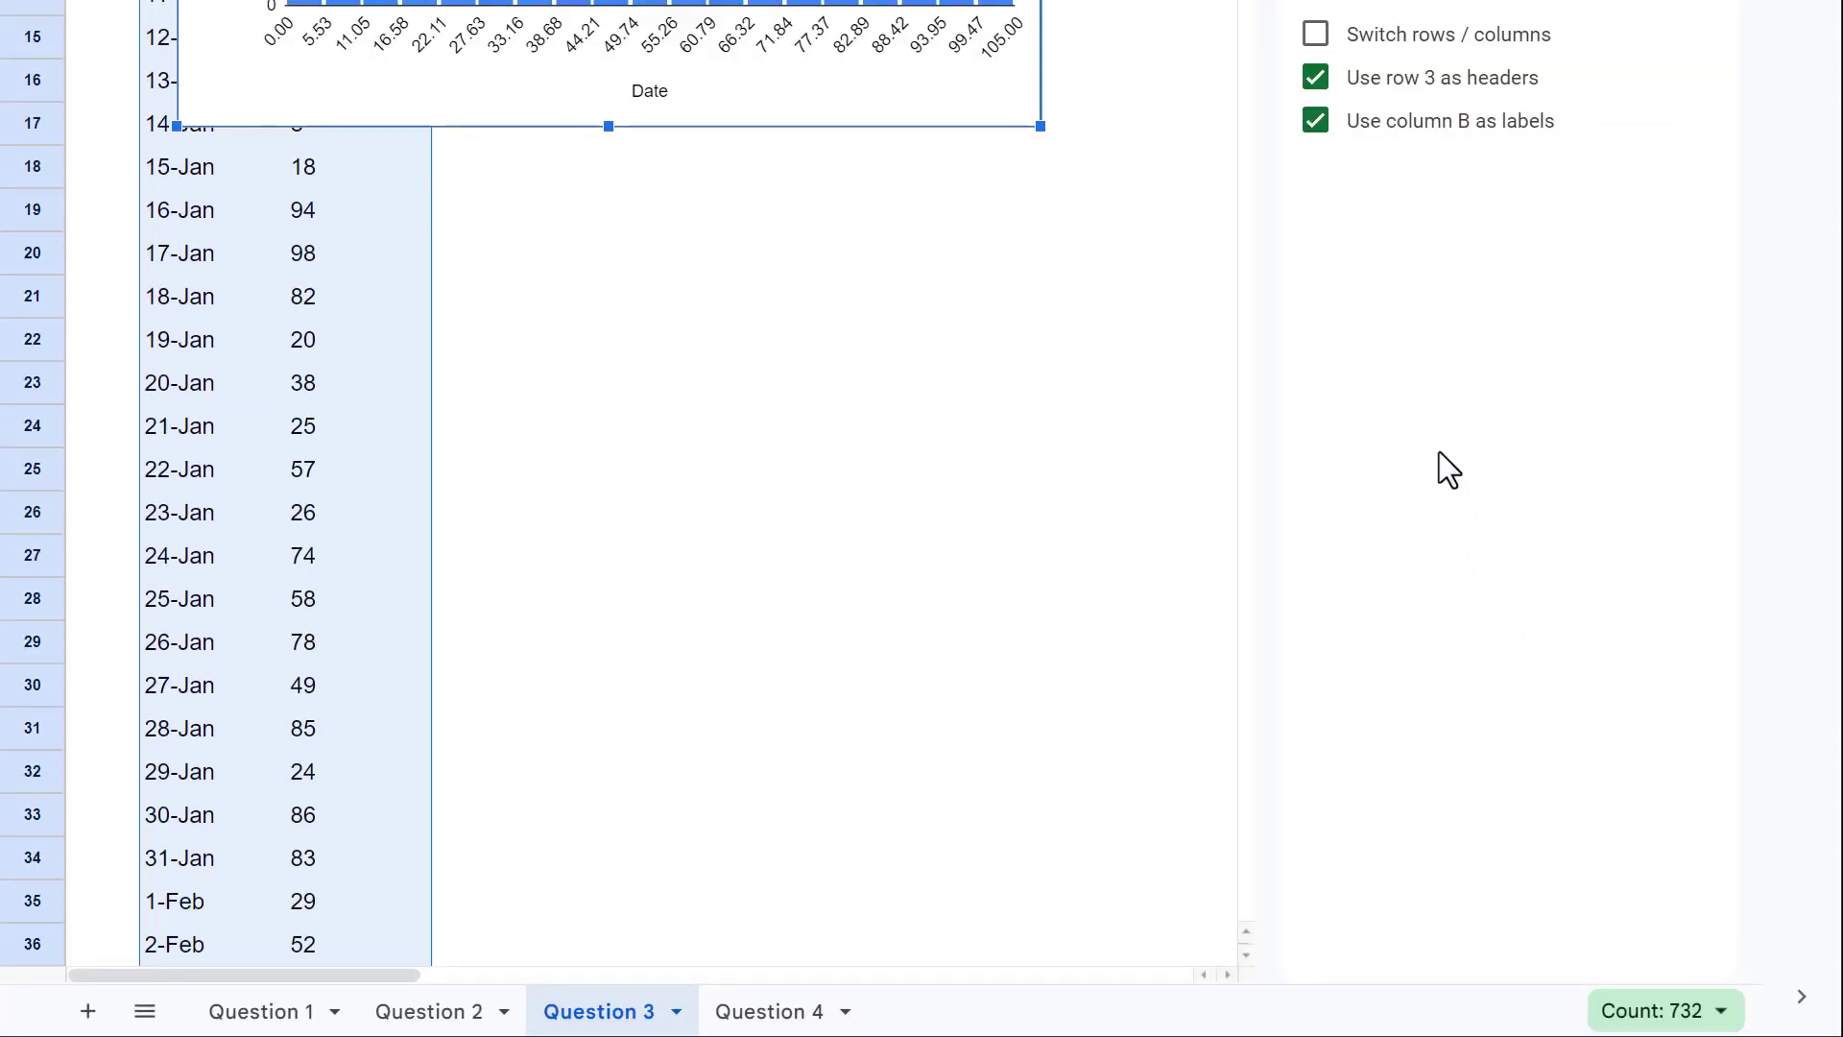
pyautogui.scroll(10, 1438, 451)
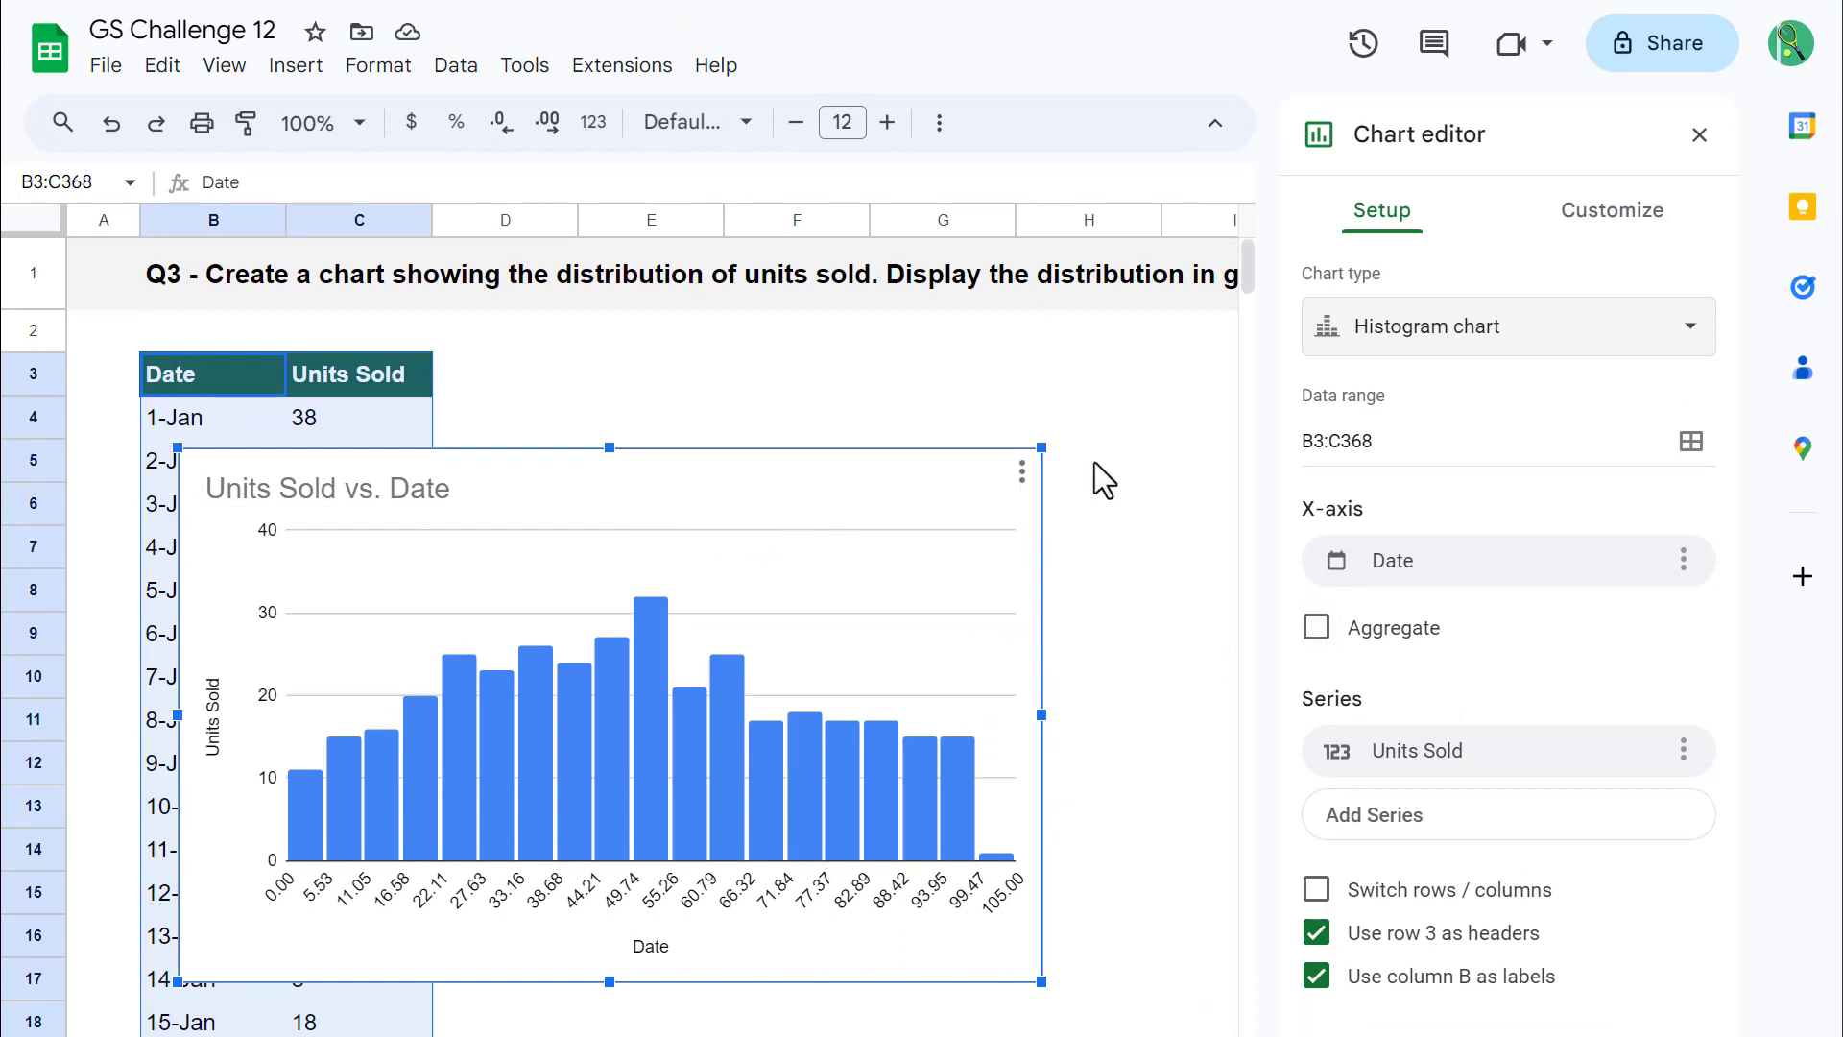
# Set the histogram's bucket size to 10 and close the Chart editor
pyautogui.click(1636, 217)
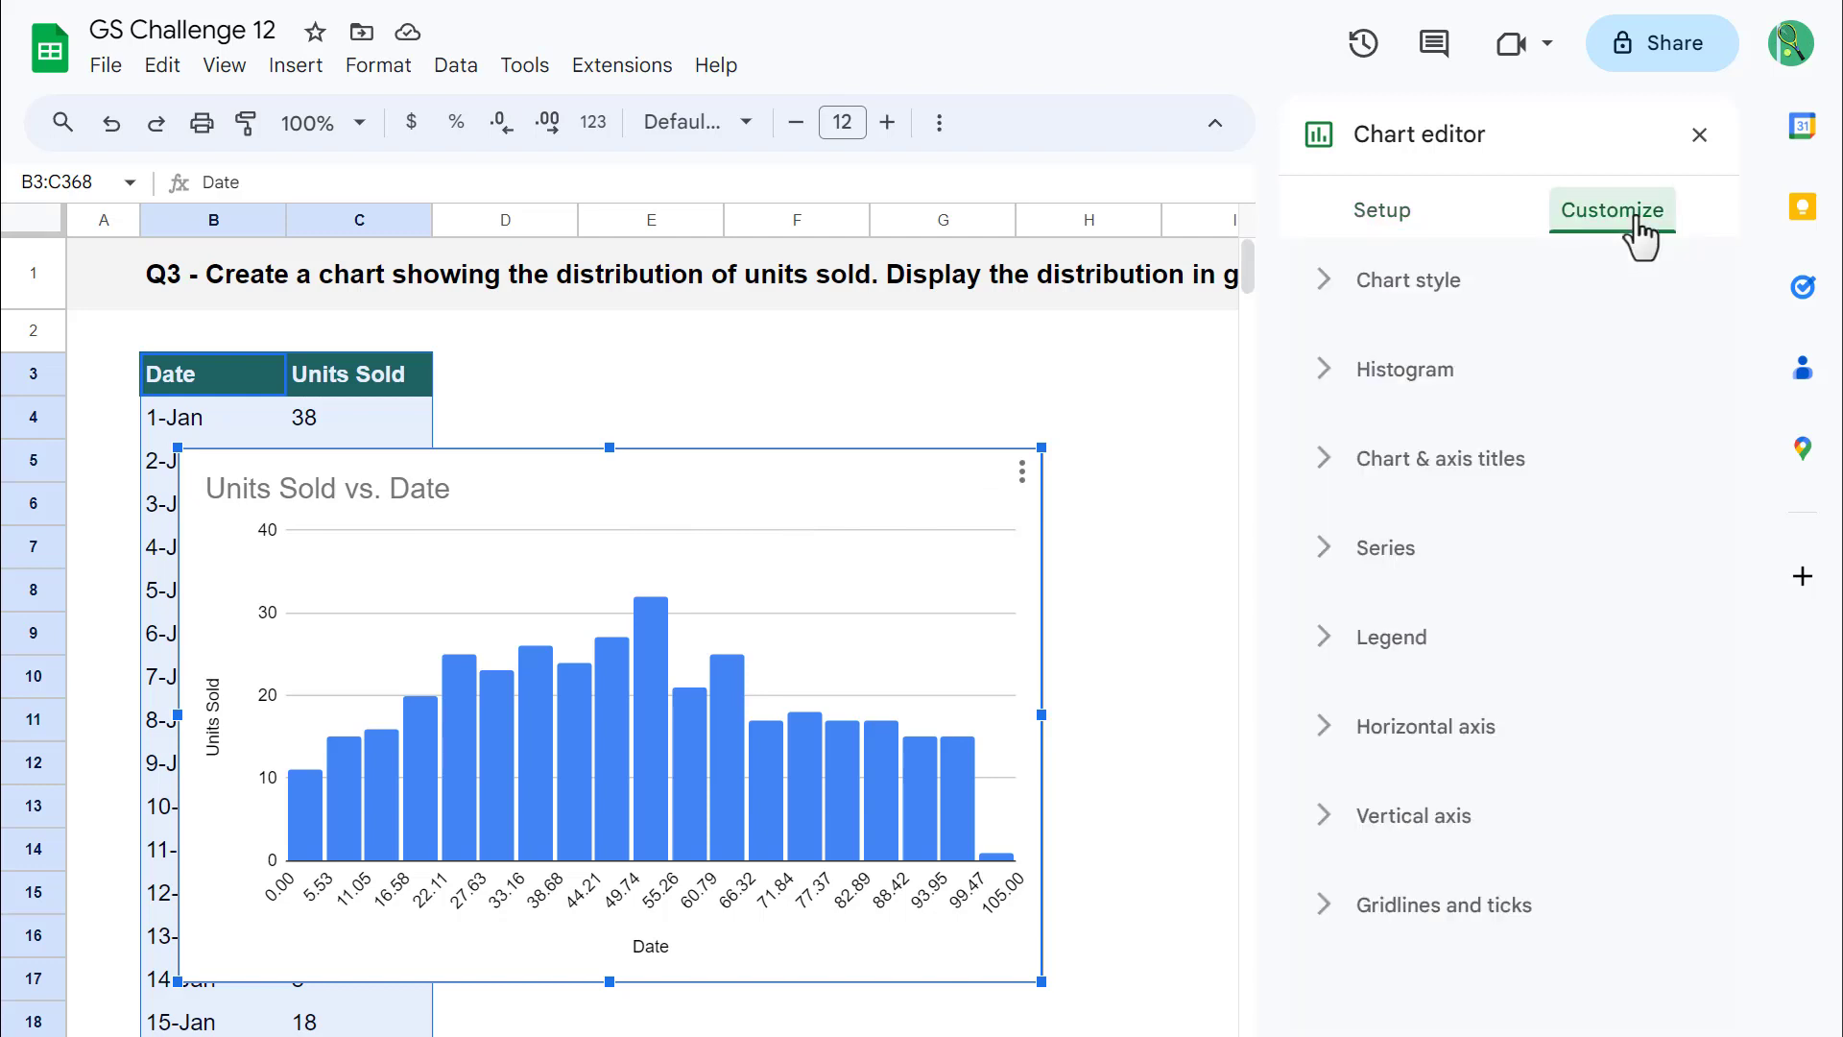
pyautogui.click(1407, 376)
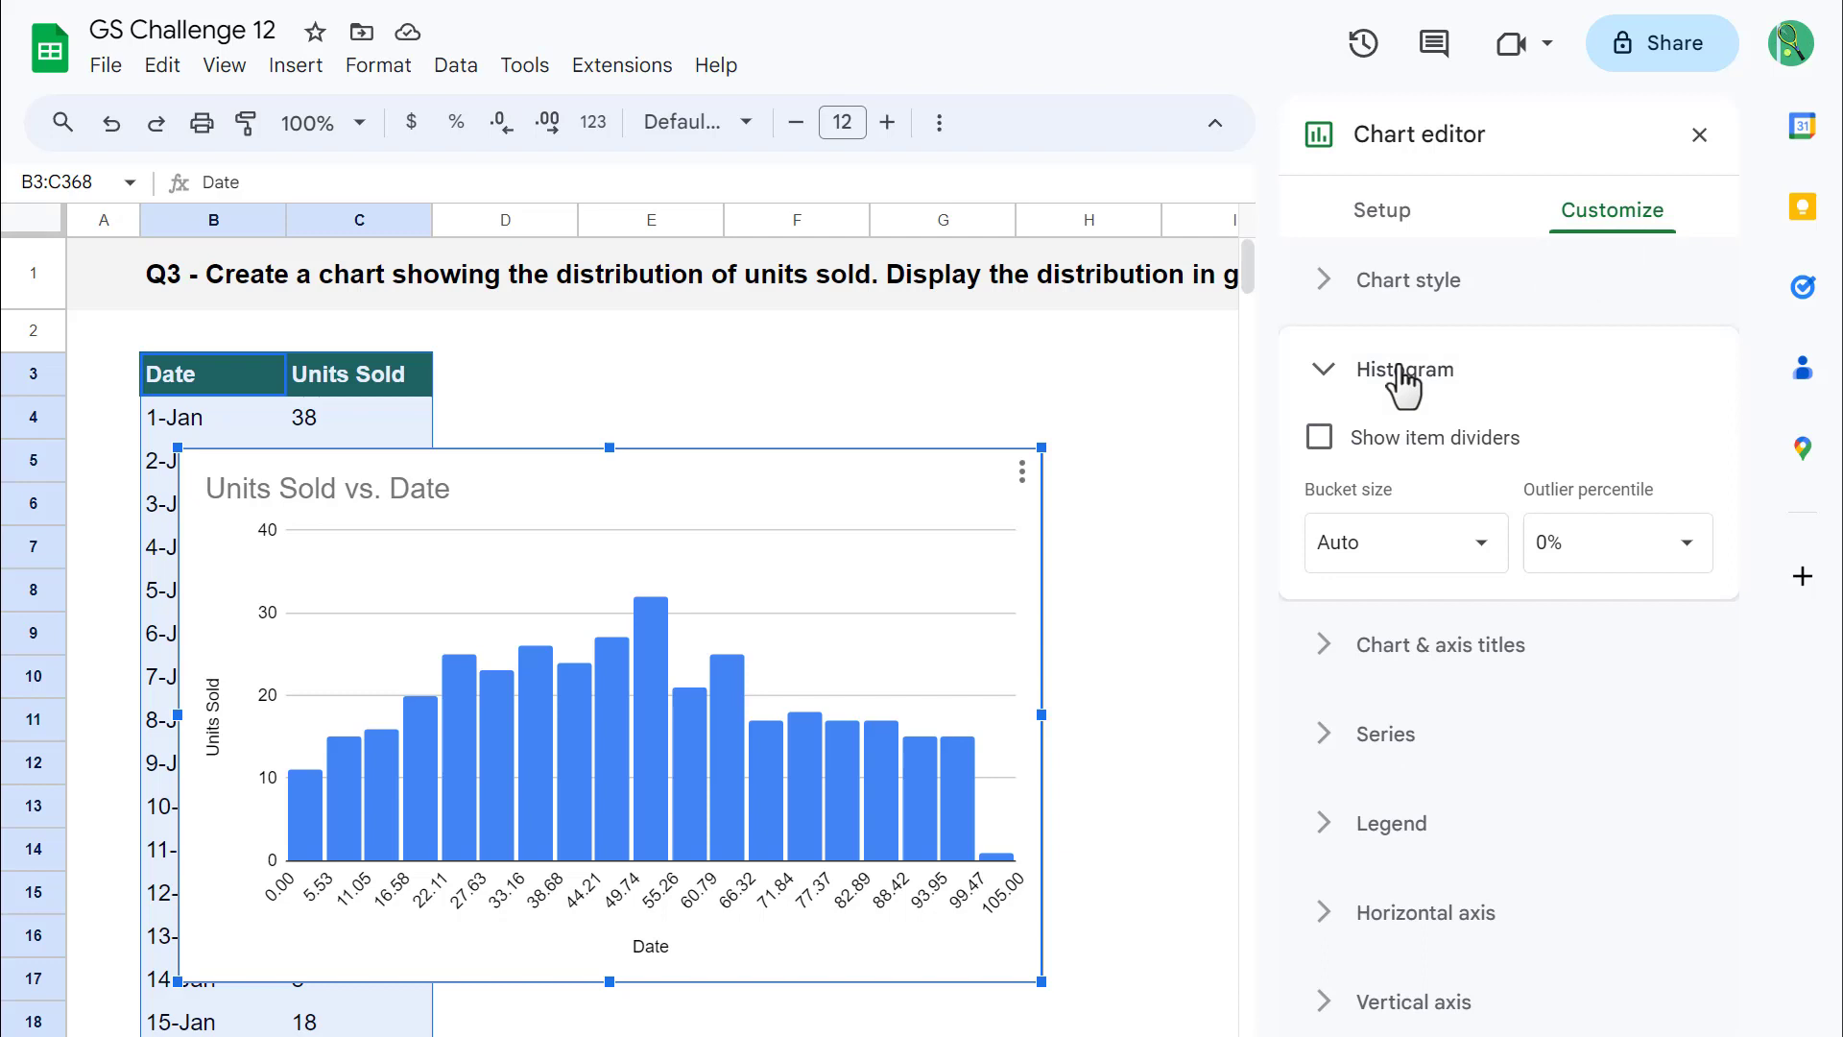
pyautogui.click(1386, 540)
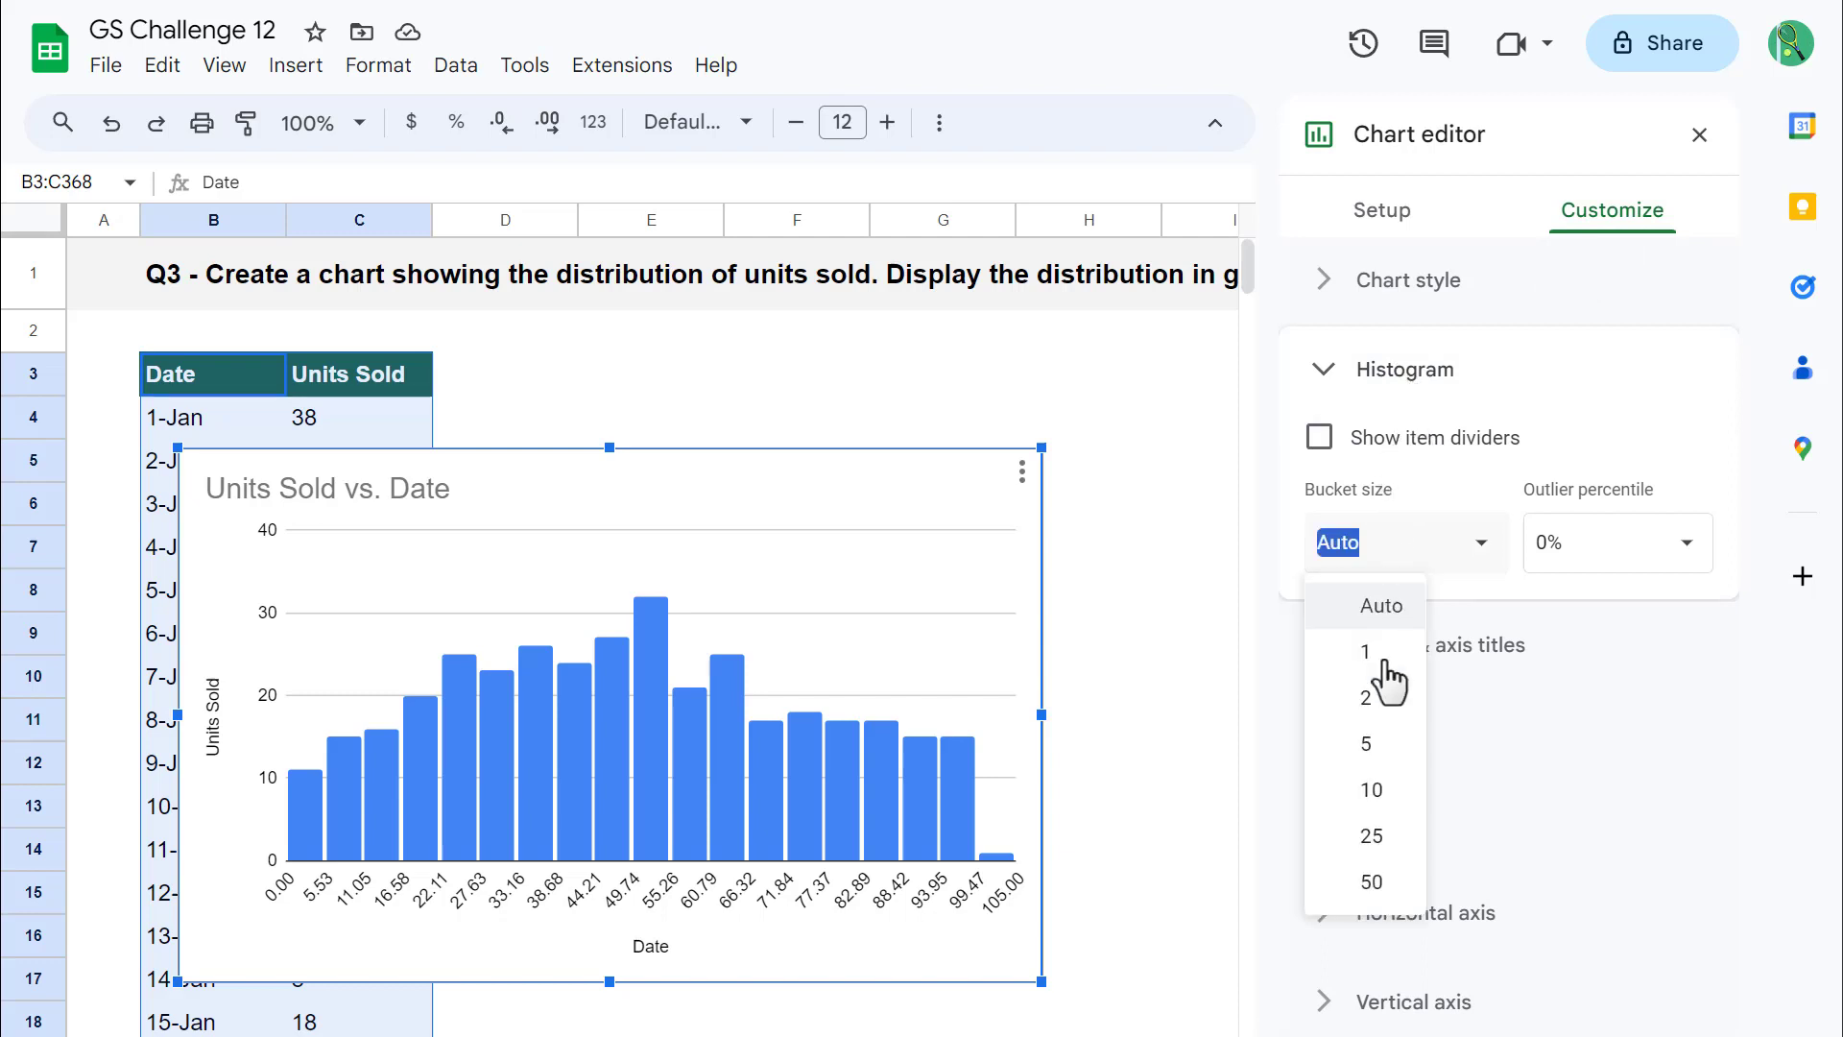
pyautogui.click(1371, 792)
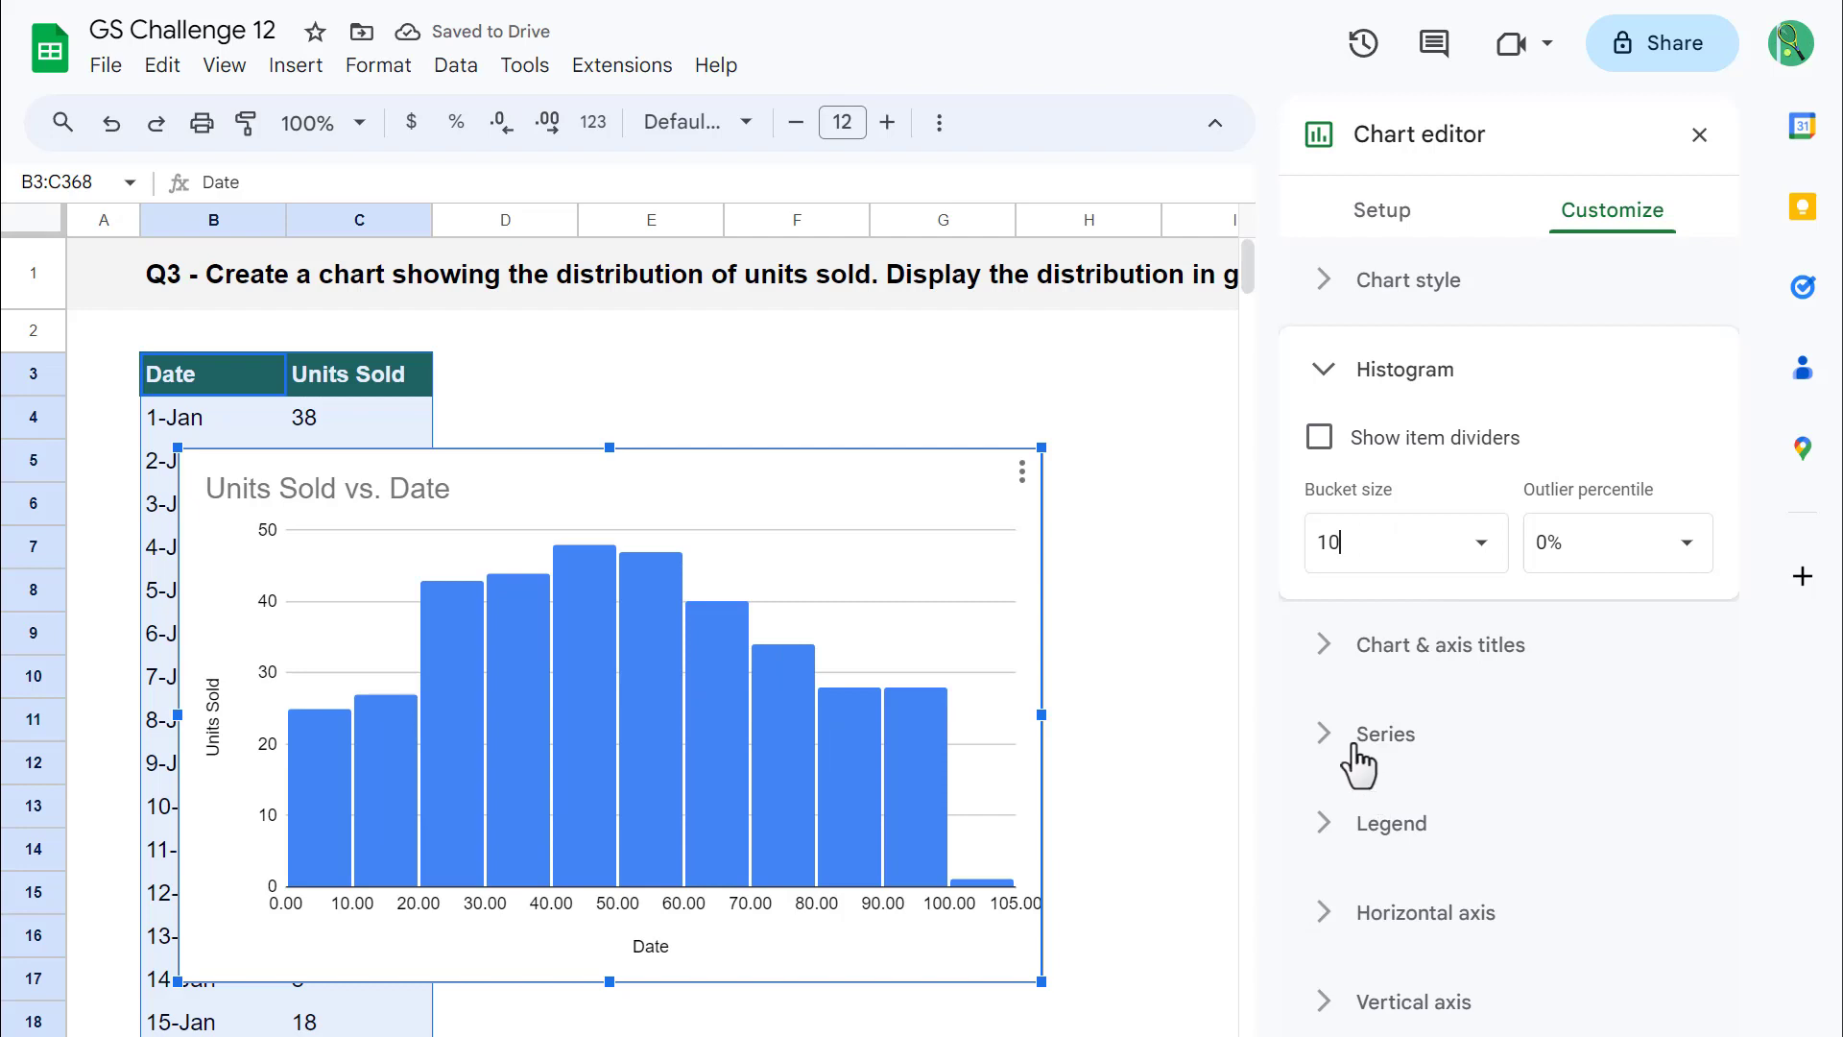
pyautogui.press('Escape')
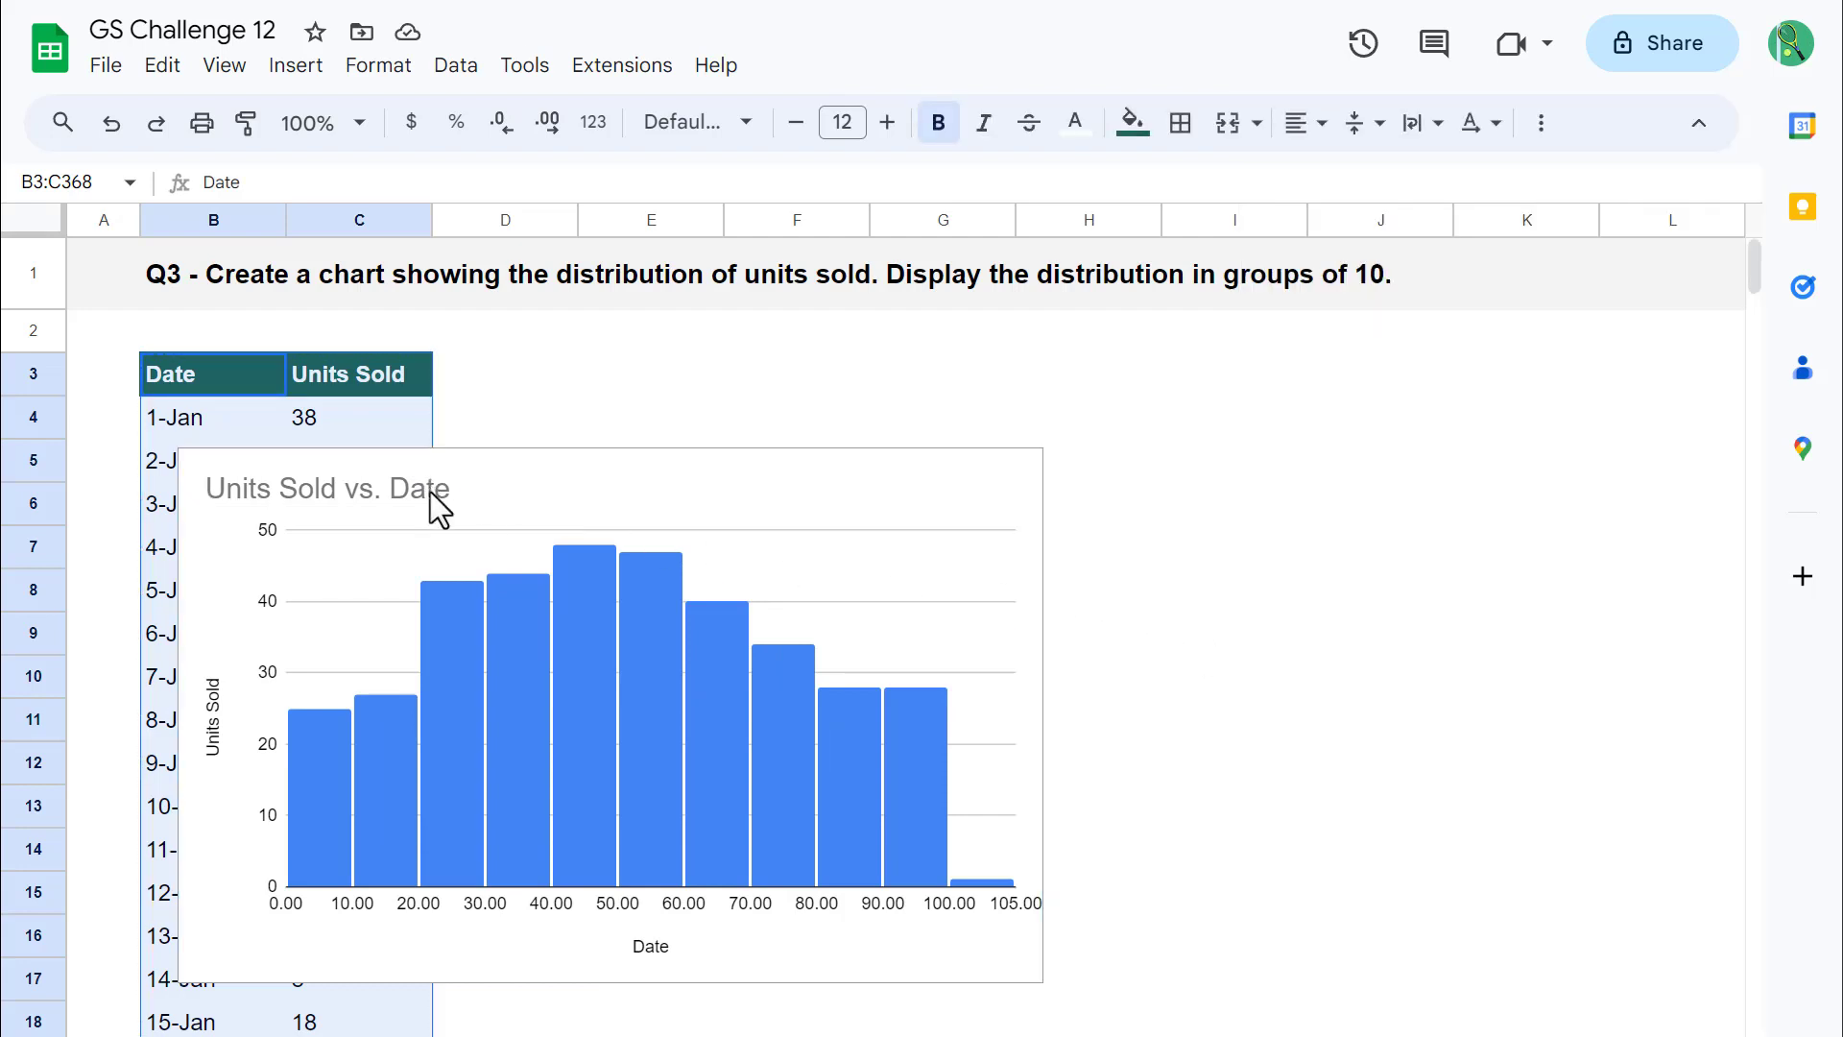
# Change the histogram's title to 'Distribution of Units Sold'
pyautogui.doubleClick(435, 491)
pyautogui.write('D')
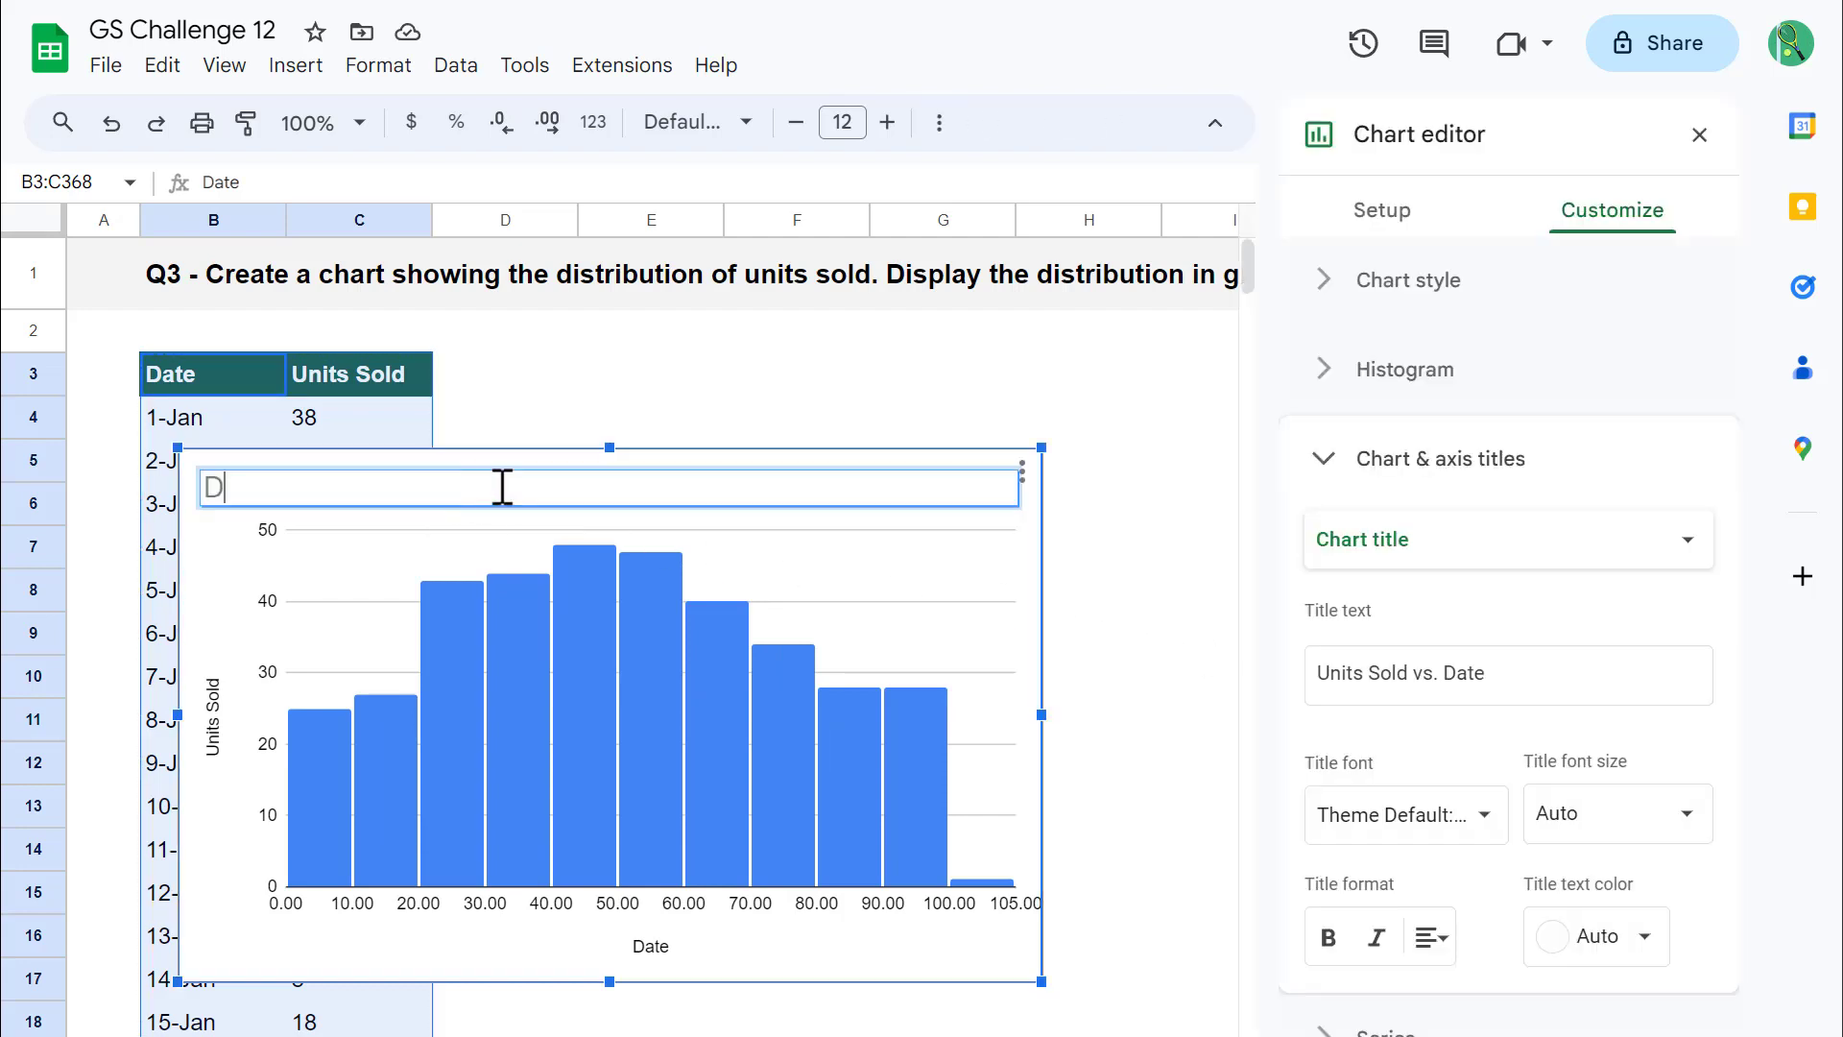
pyautogui.write('istribution of ')
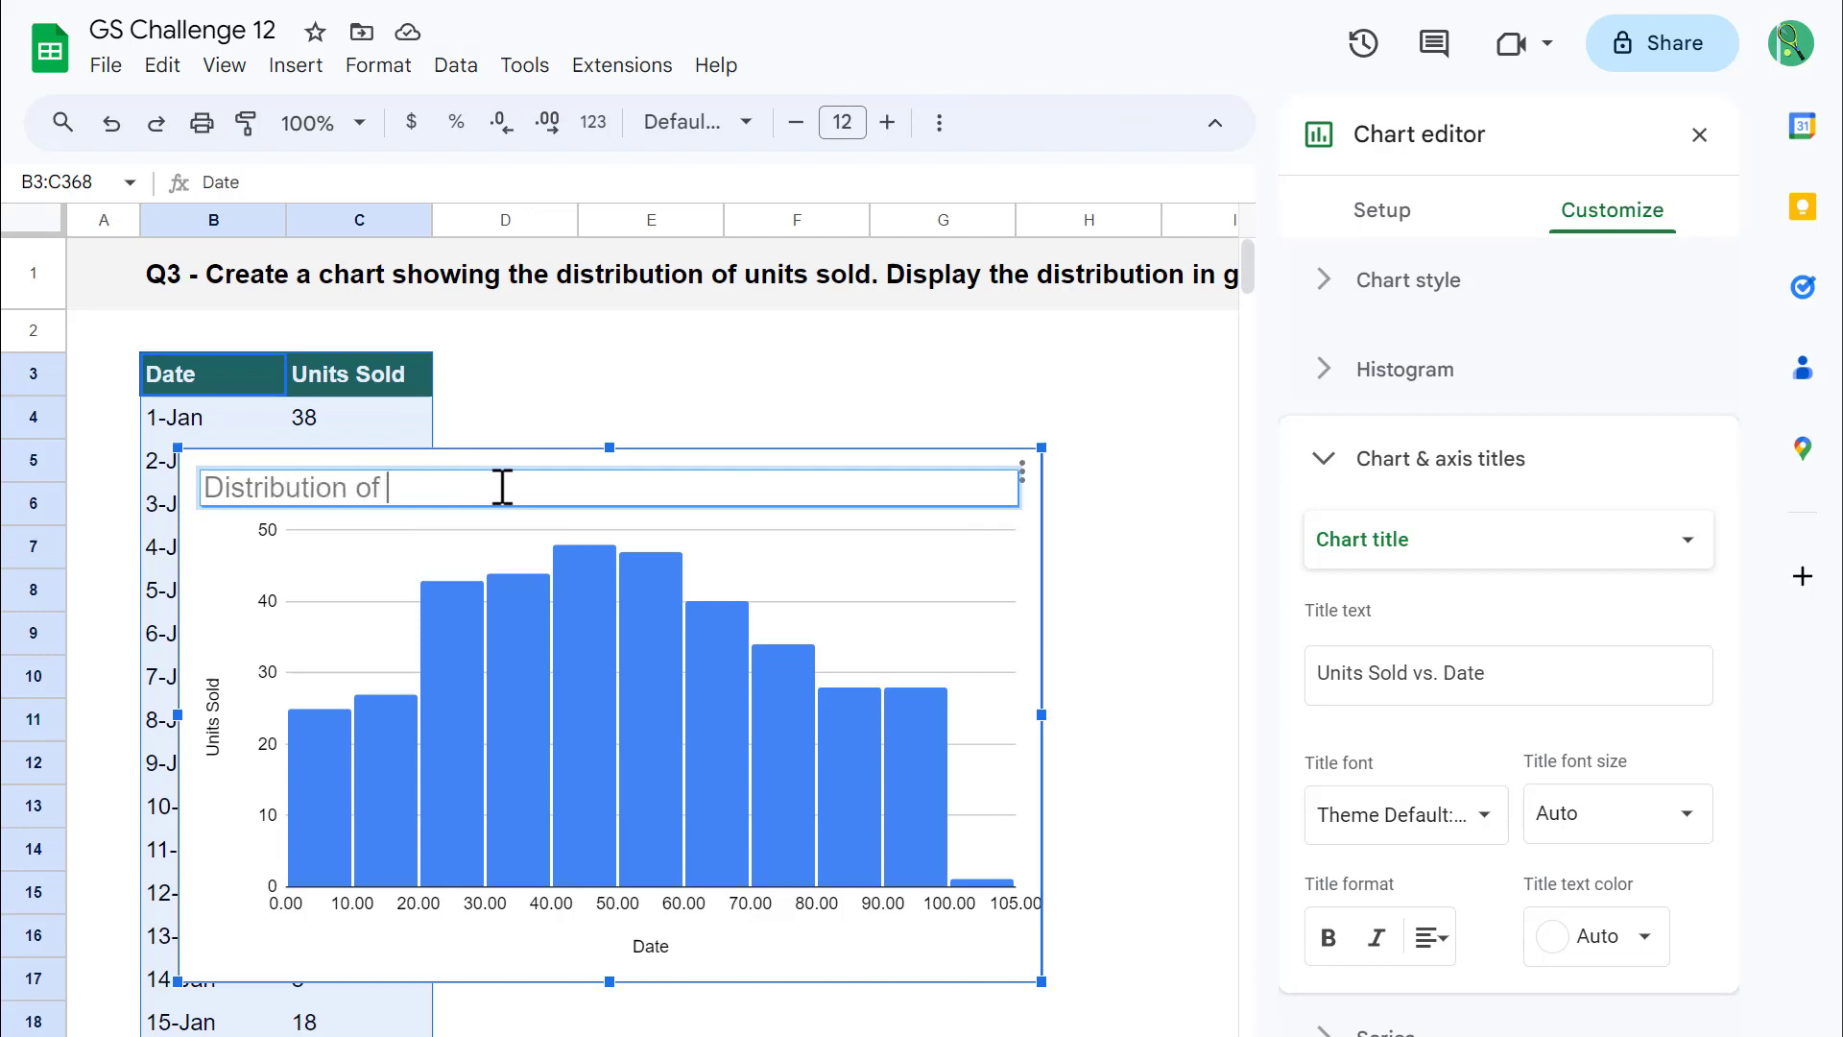
pyautogui.write('Units Sold')
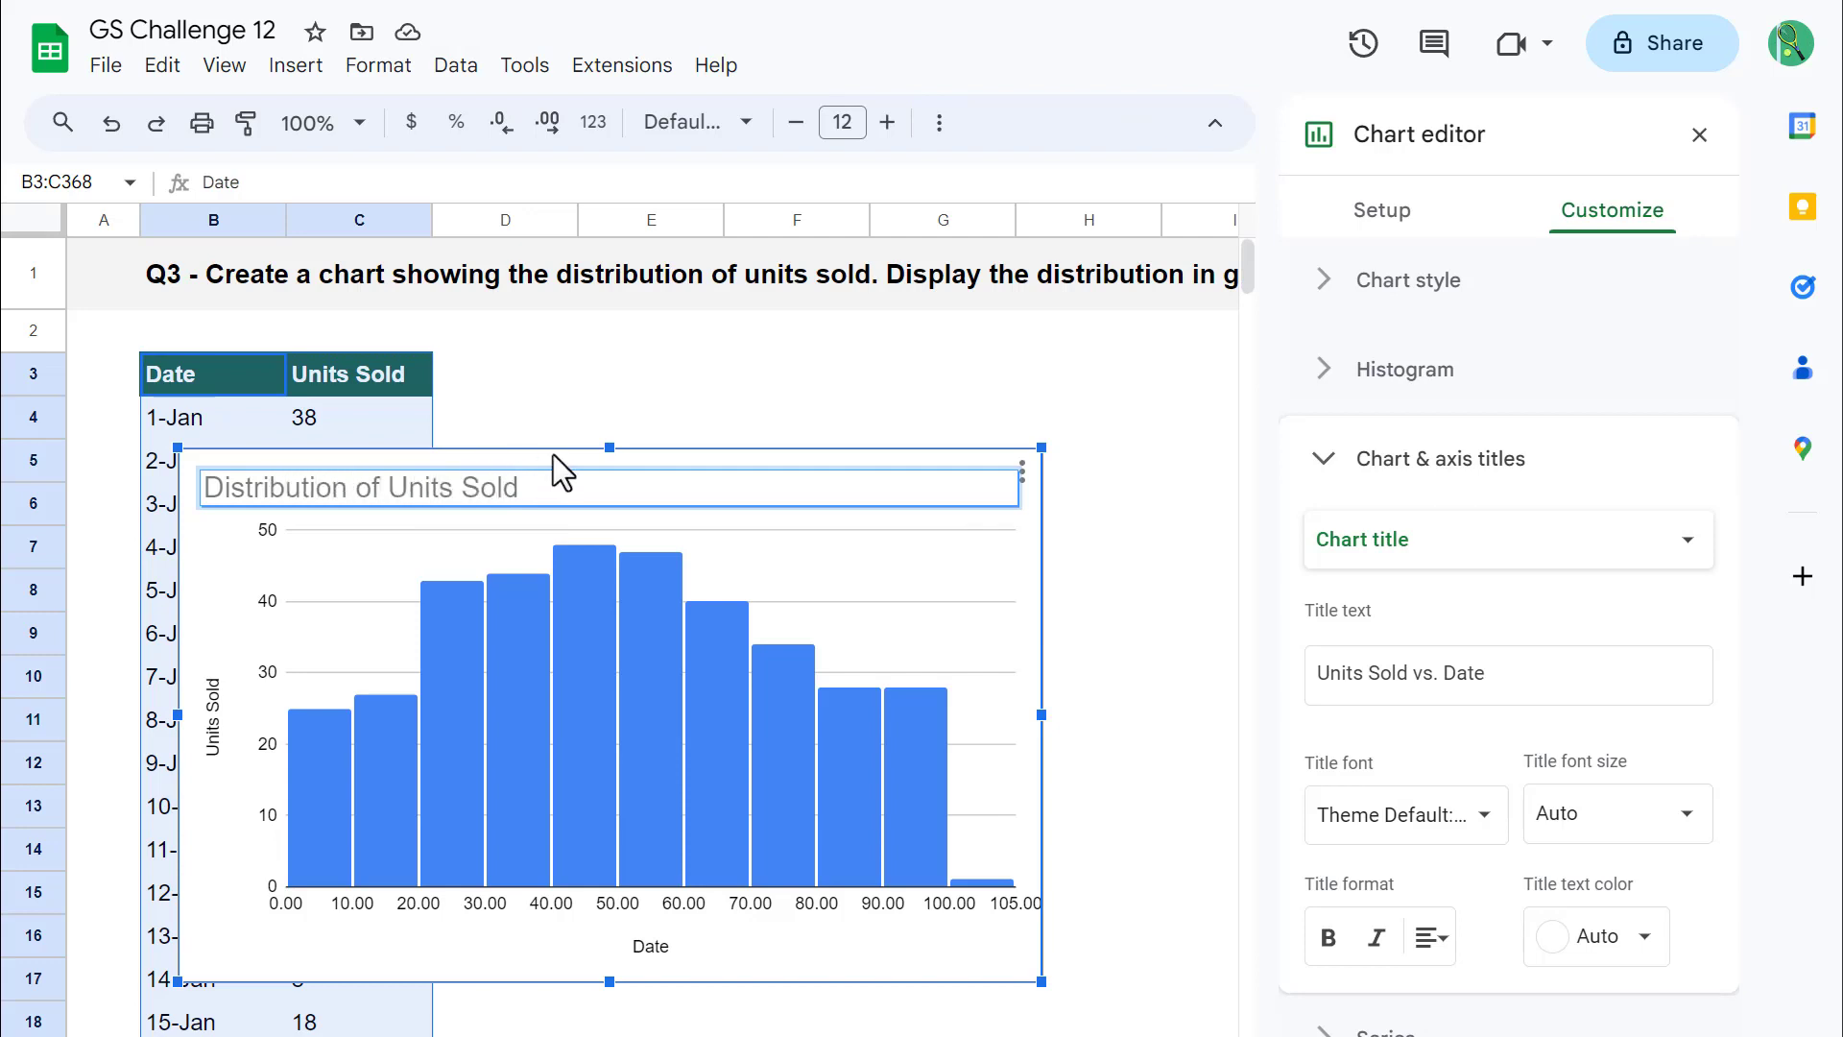
pyautogui.click(705, 377)
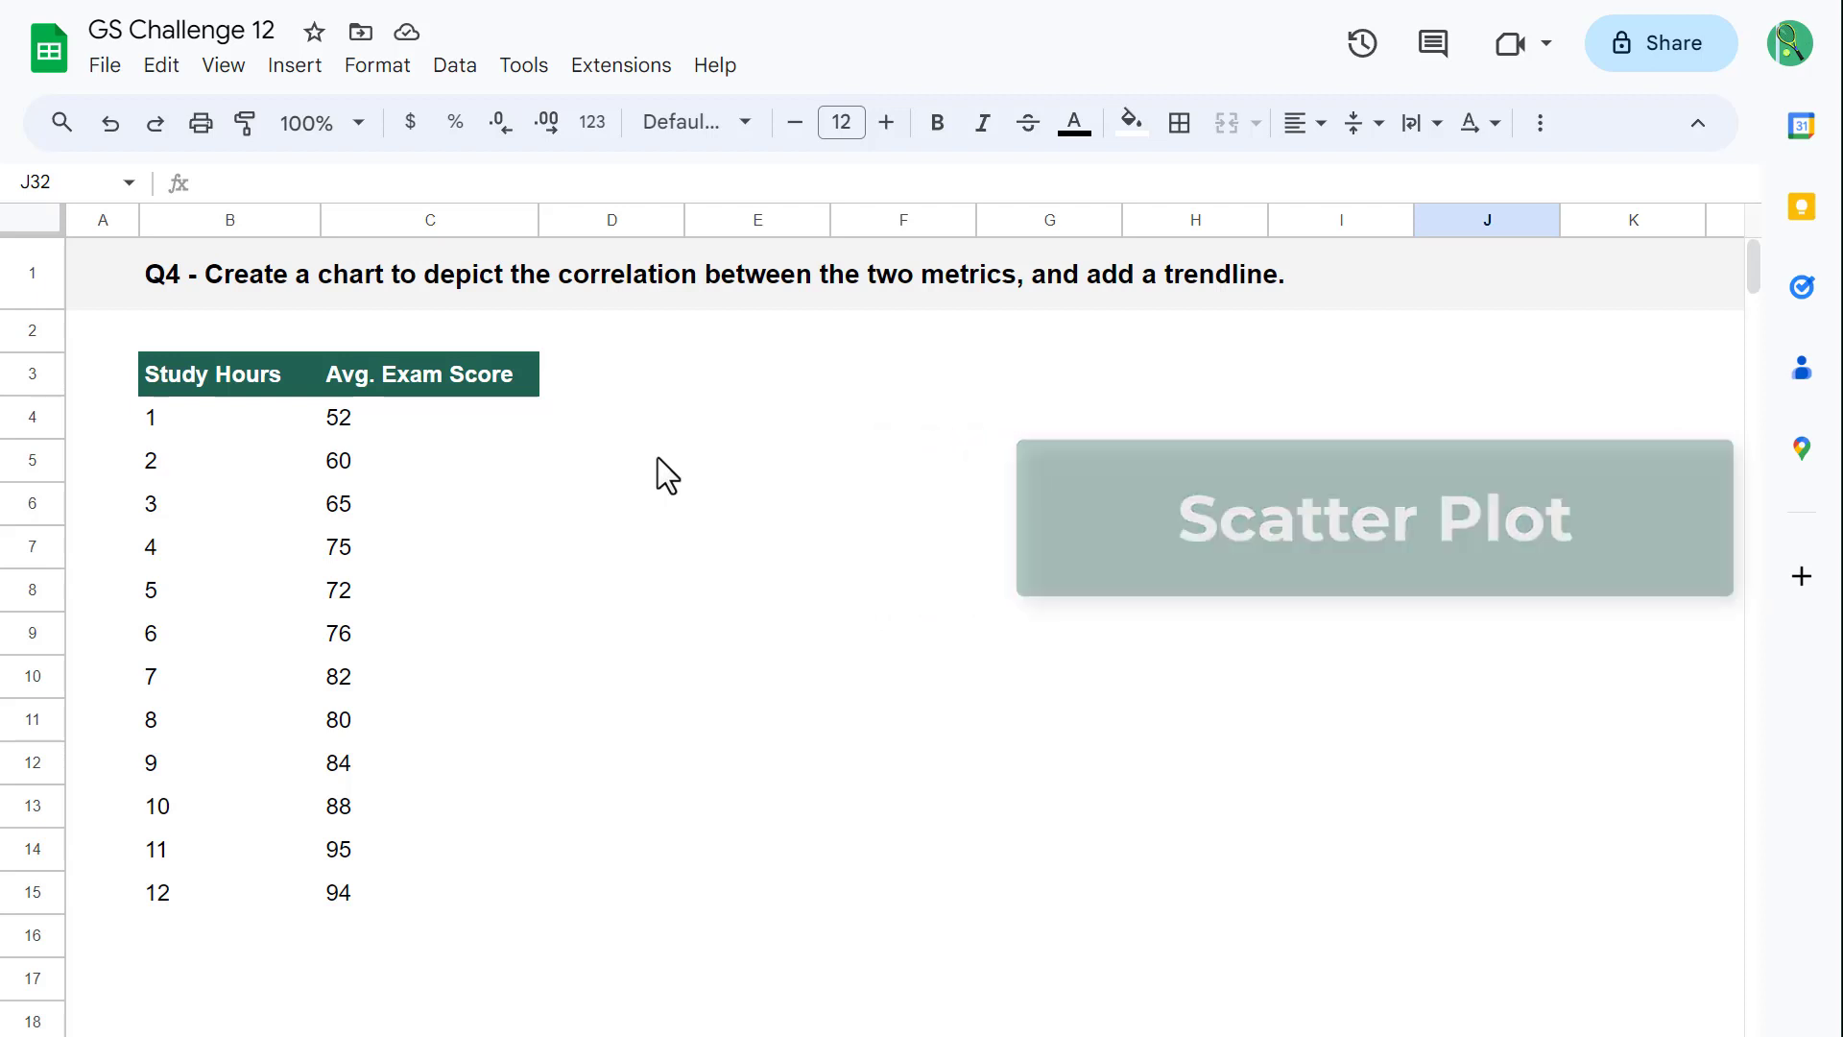
# Insert a scatter chart of Study Hours vs. Avg. Exam Score from B3:C15
pyautogui.click(256, 380)
pyautogui.moveTo(256, 379); pyautogui.dragTo(386, 888)
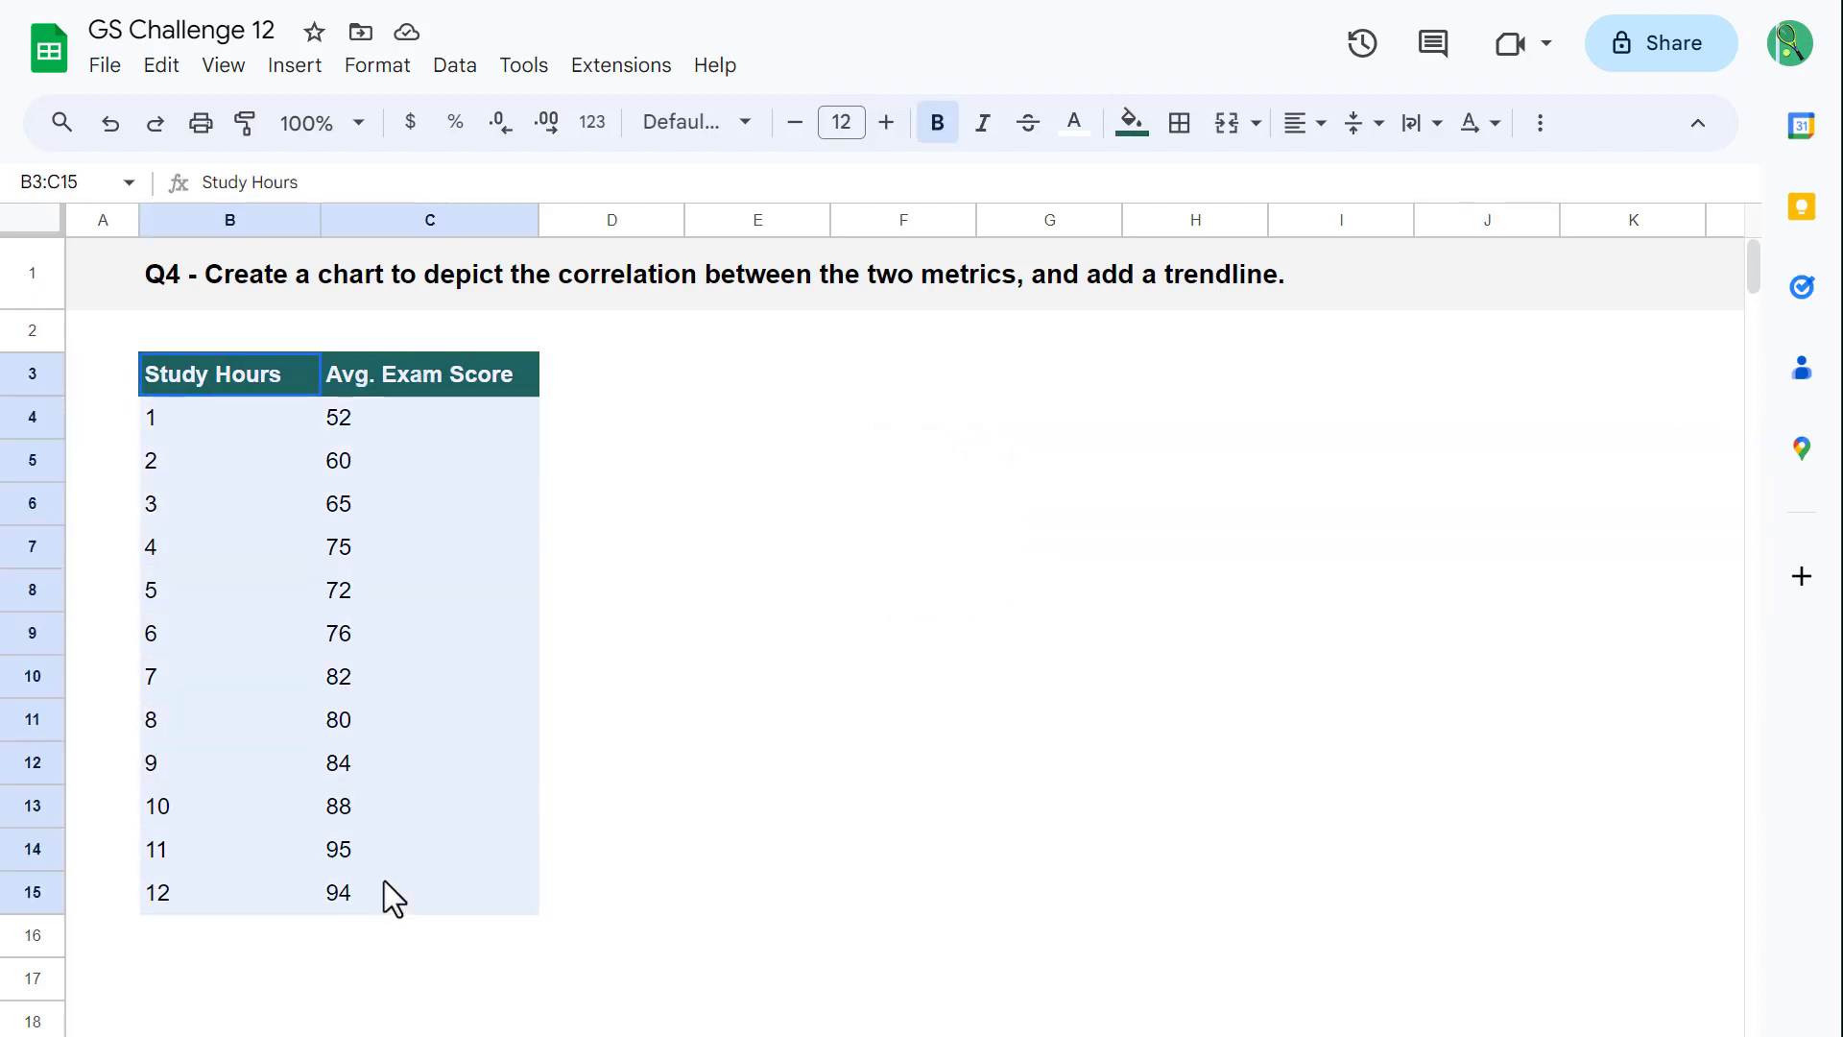
pyautogui.click(296, 67)
pyautogui.click(388, 331)
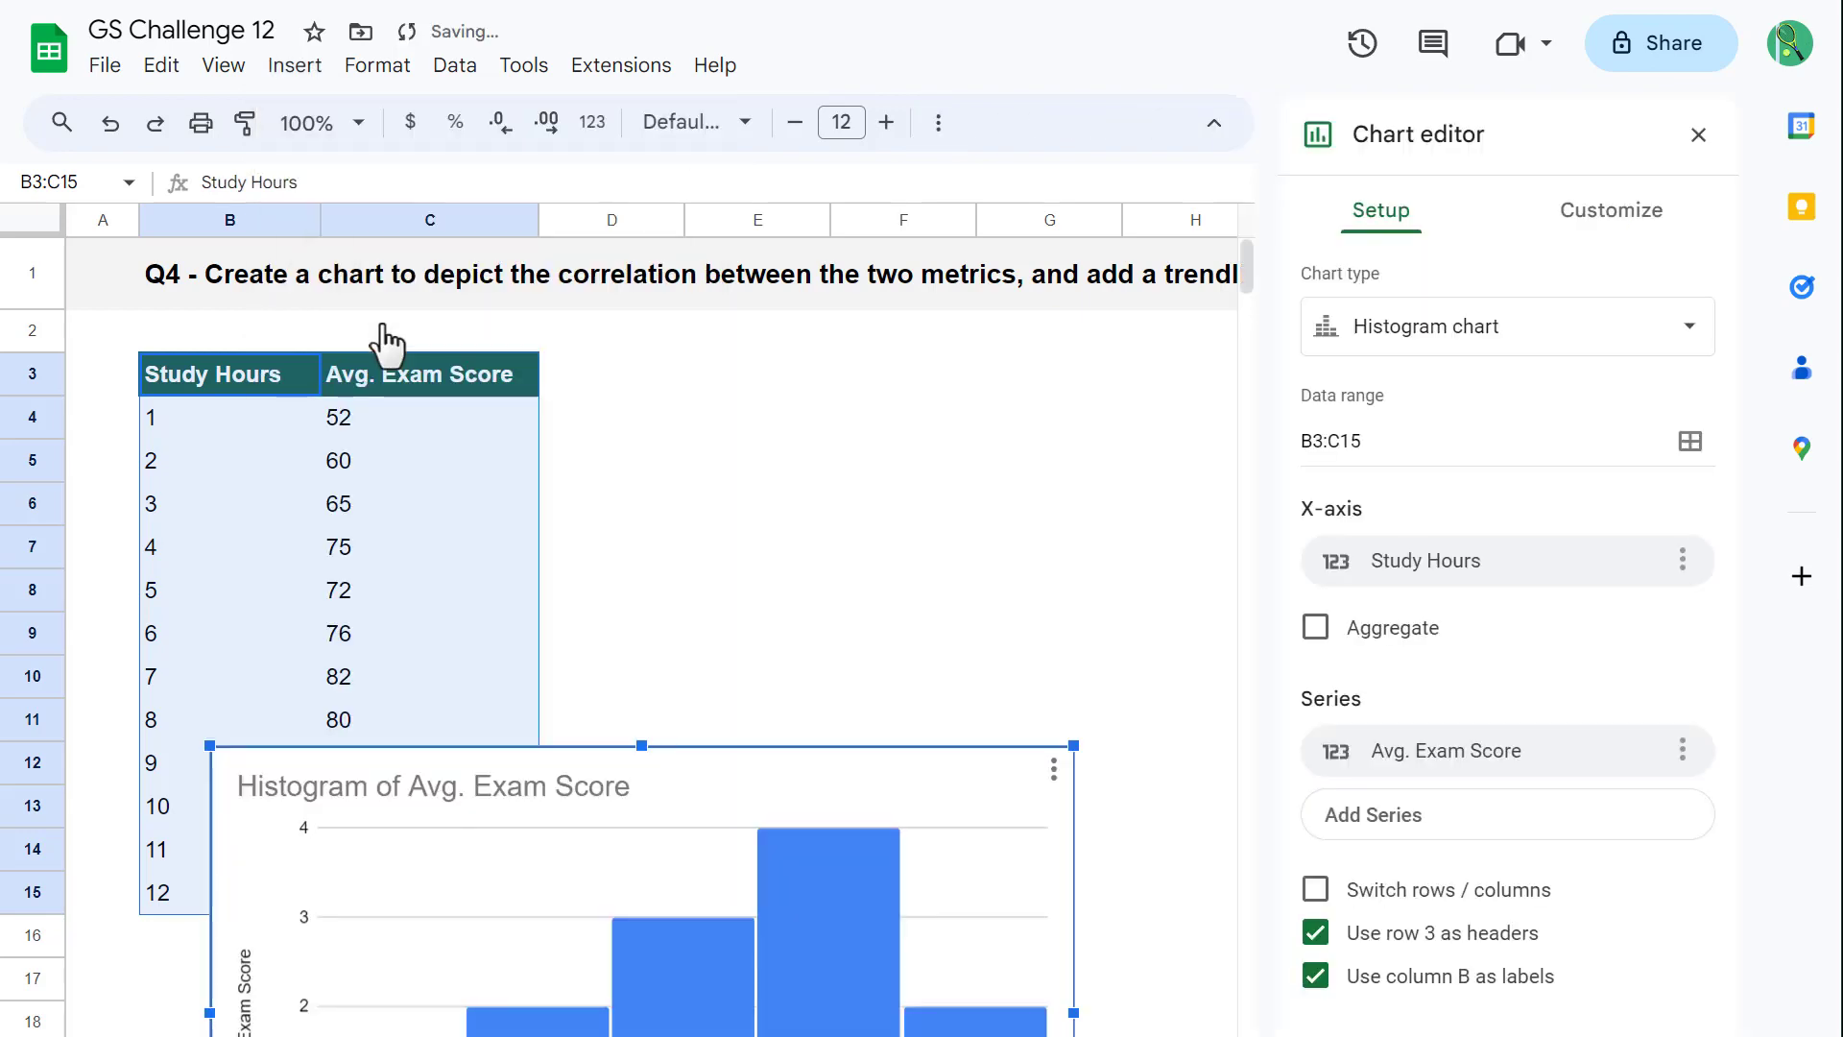
pyautogui.click(1464, 346)
pyautogui.scroll(-3, 1459, 336)
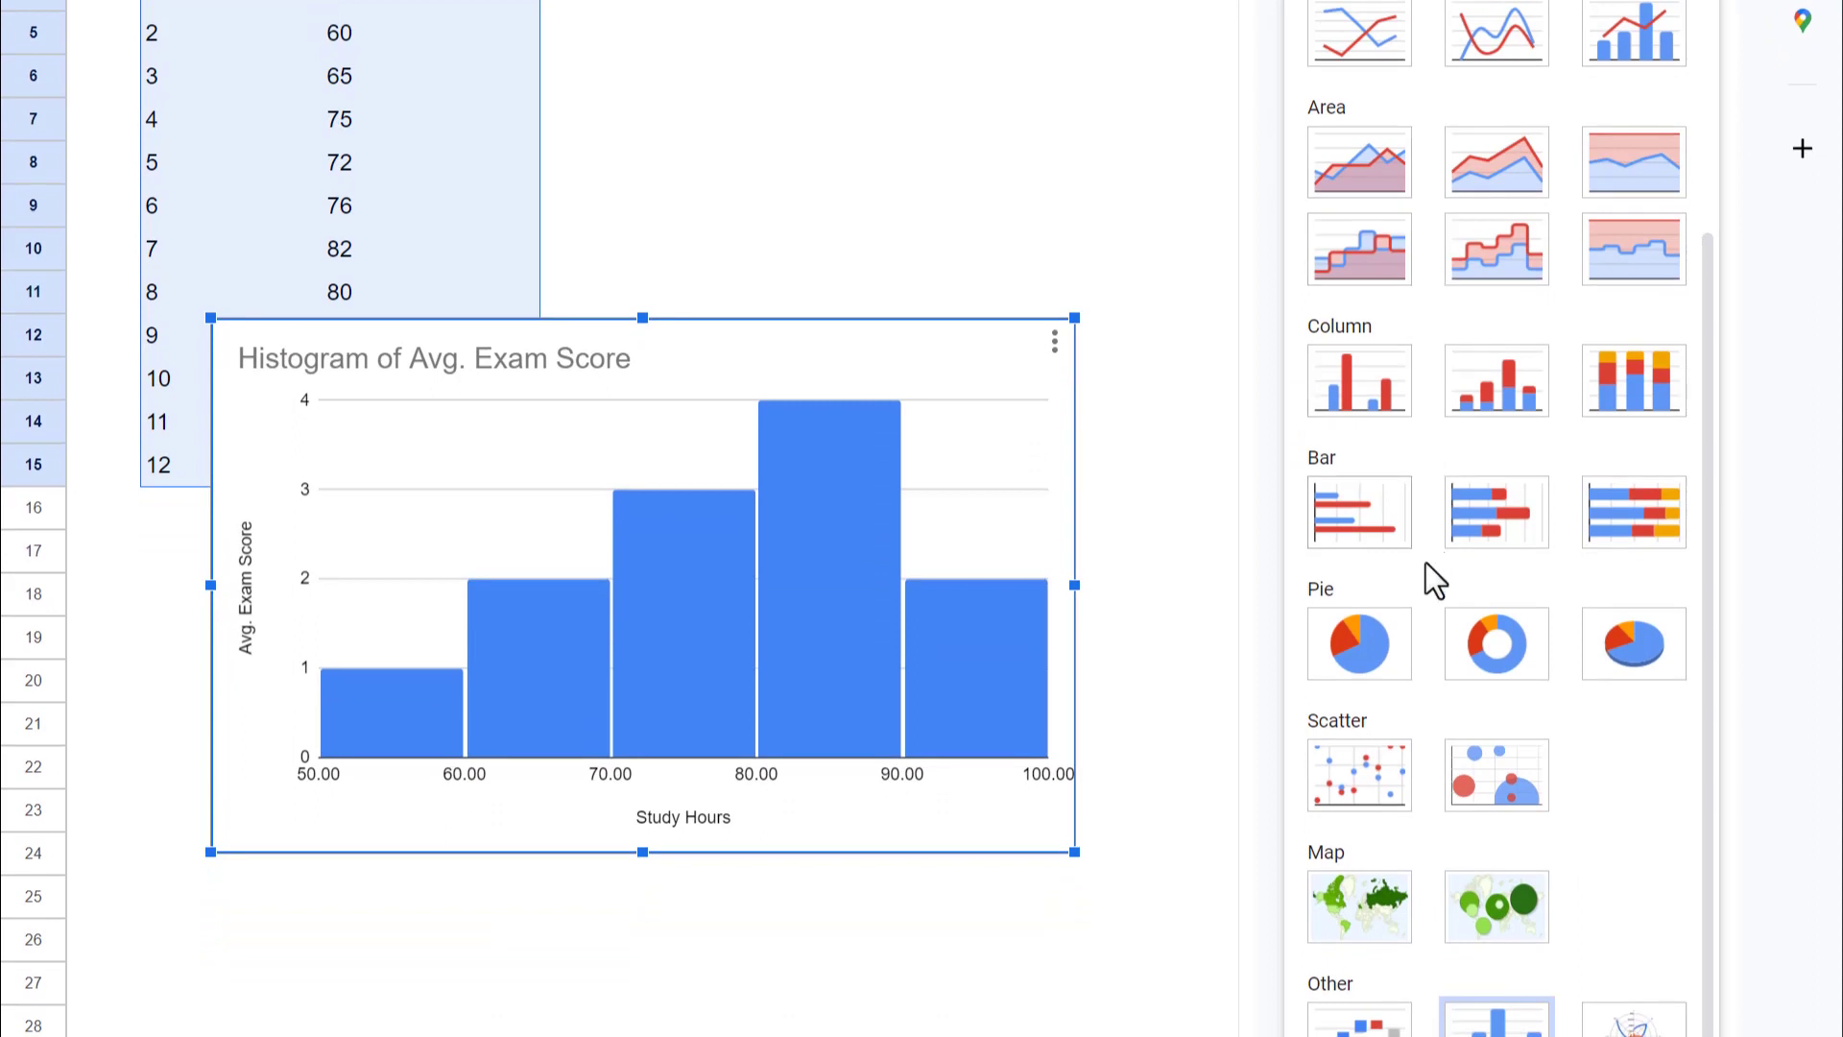
pyautogui.click(1383, 793)
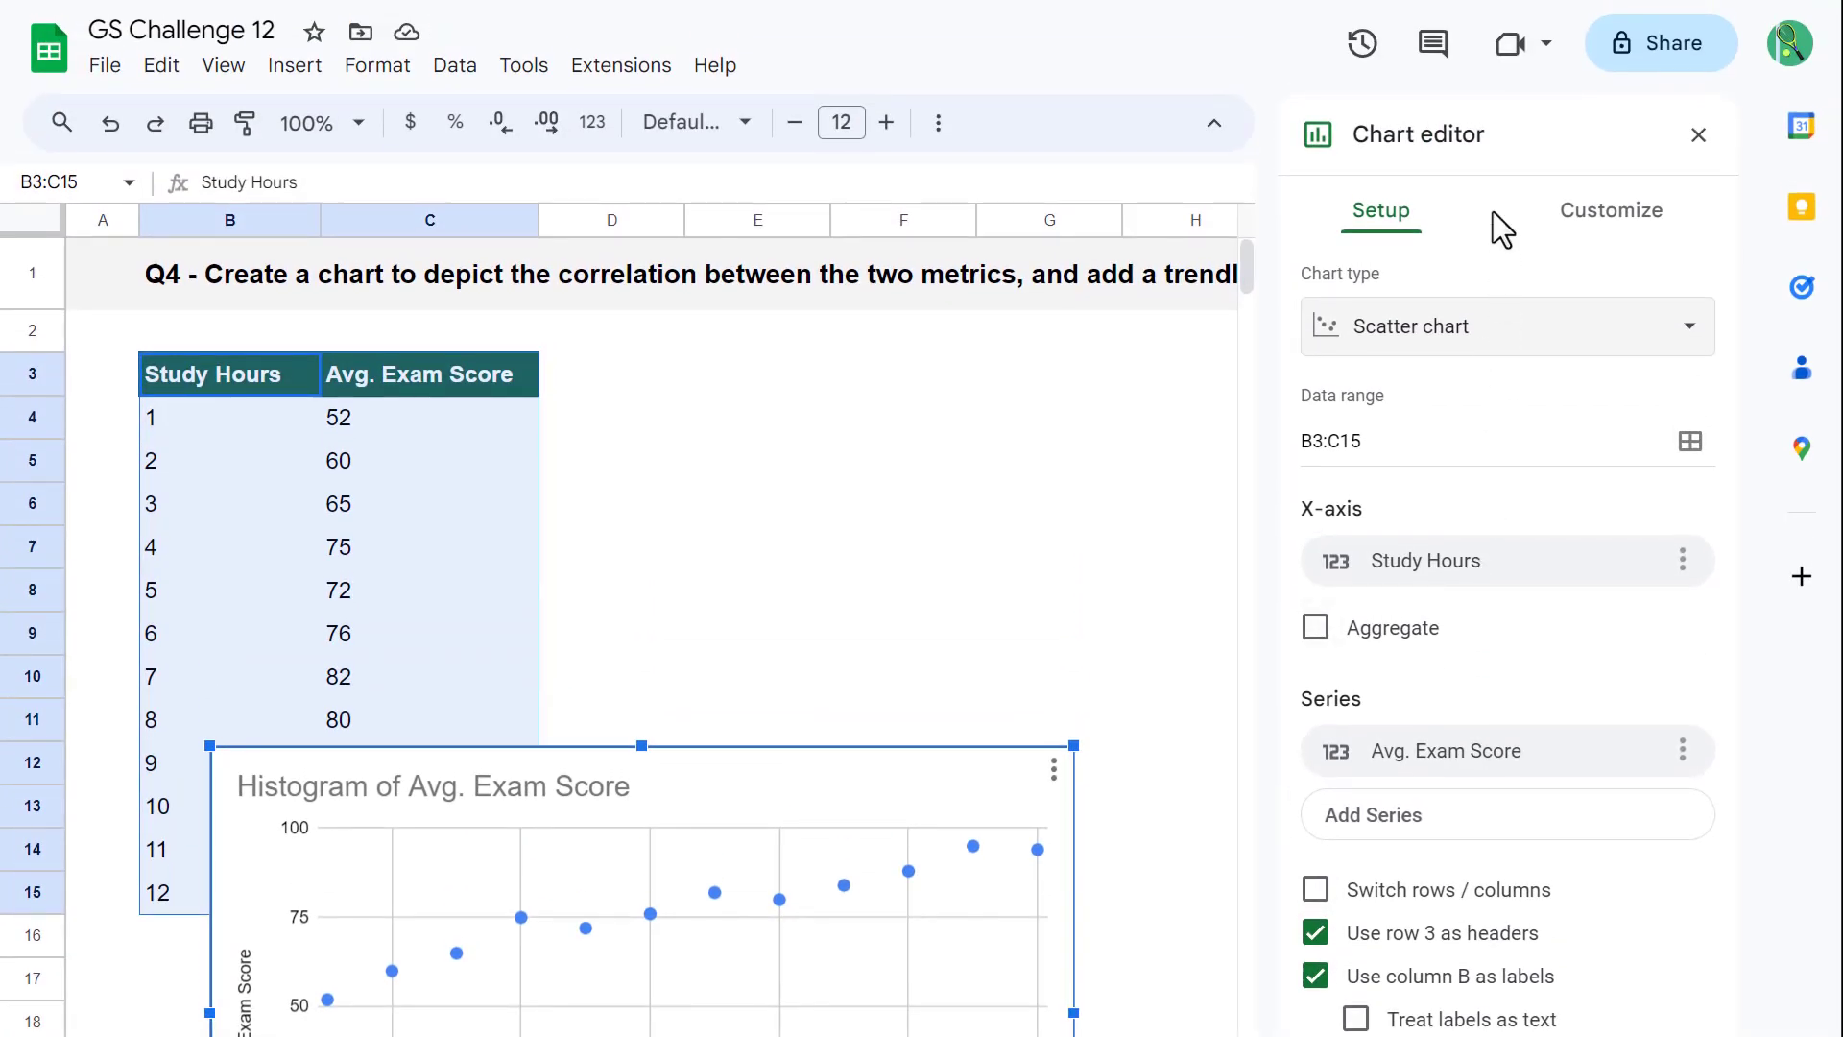
# Add a trendline to the Avg. Exam Score series of the scatter chart
pyautogui.click(1599, 240)
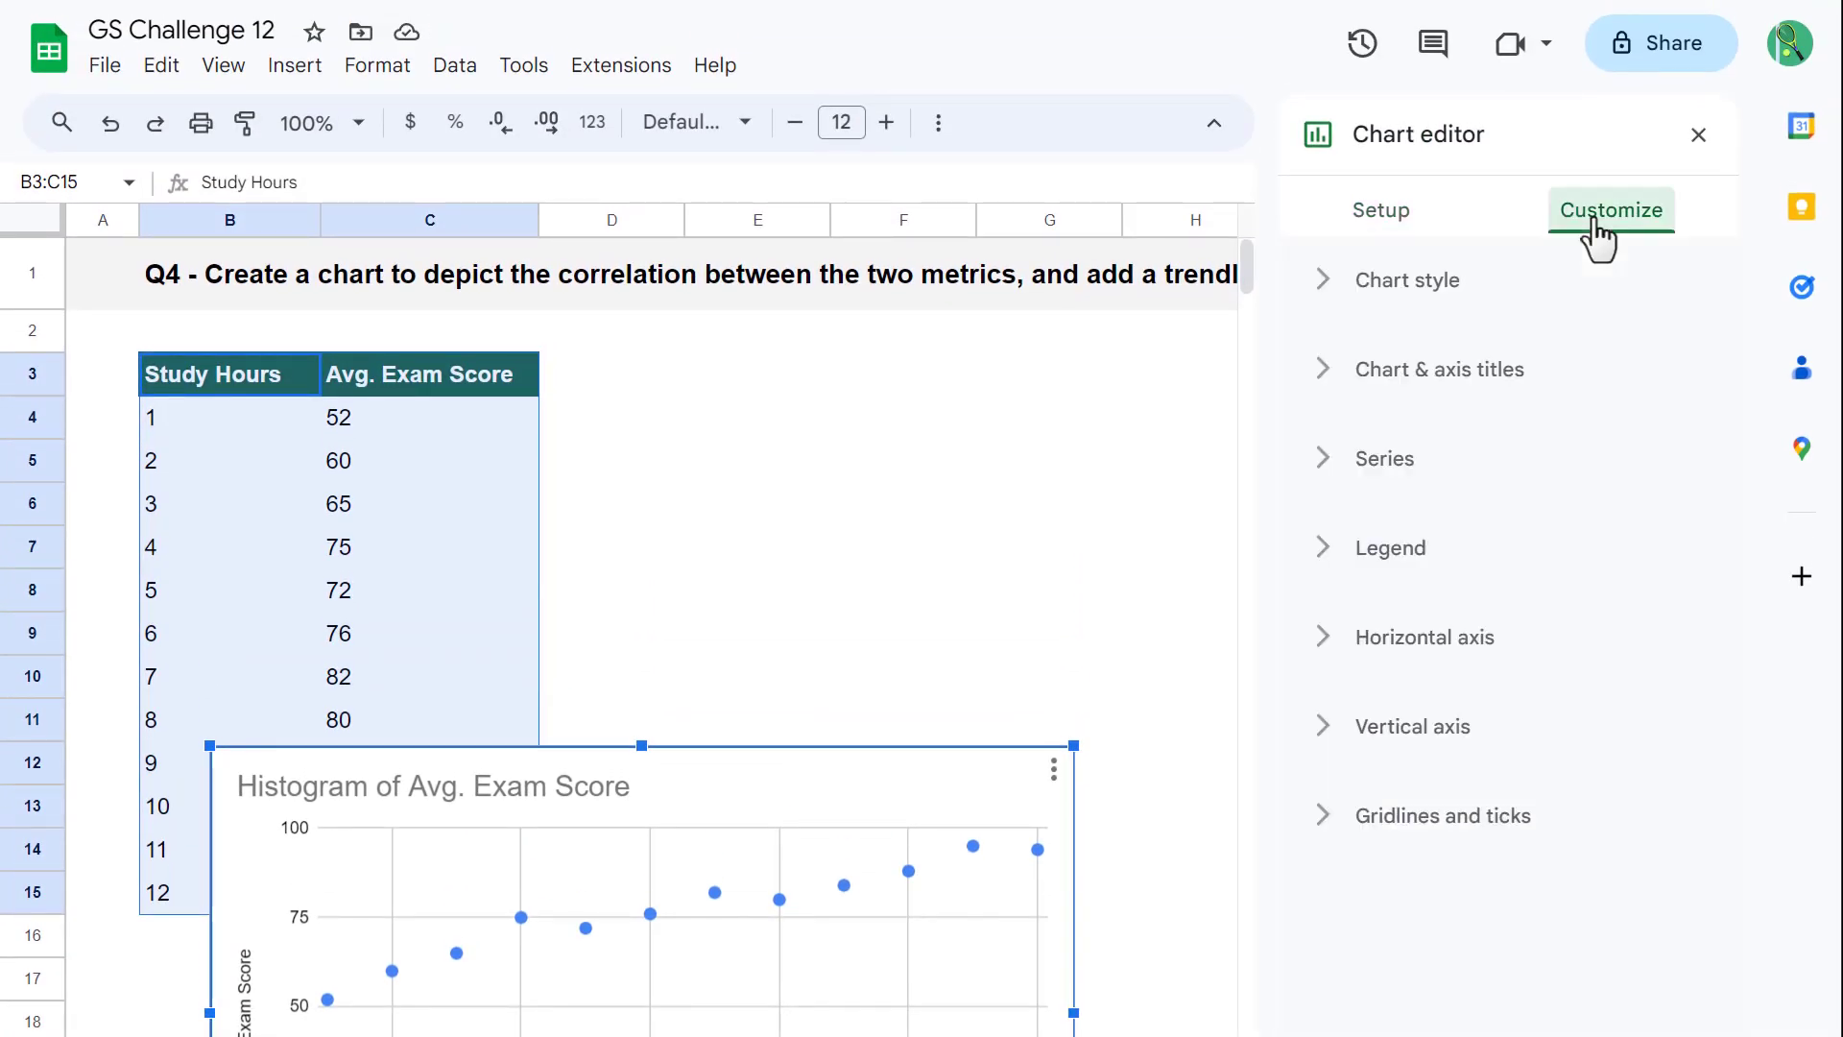
pyautogui.click(1384, 483)
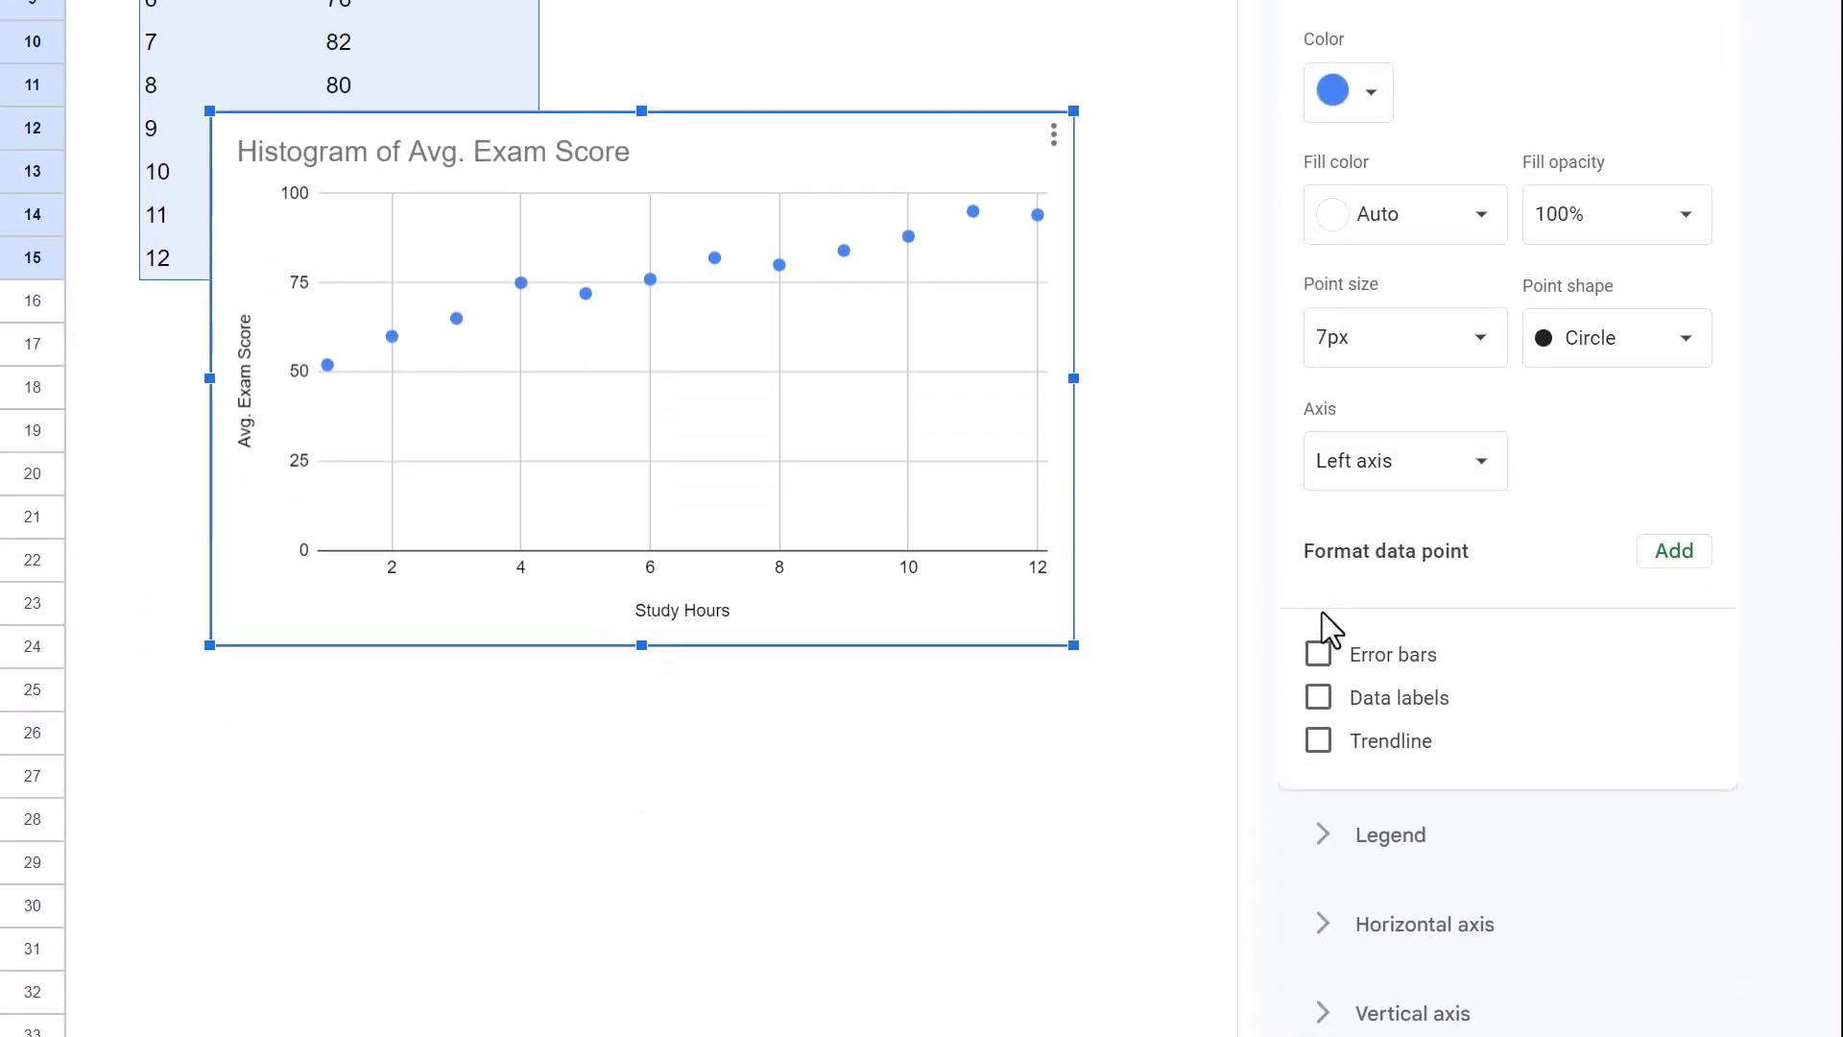
pyautogui.click(1318, 744)
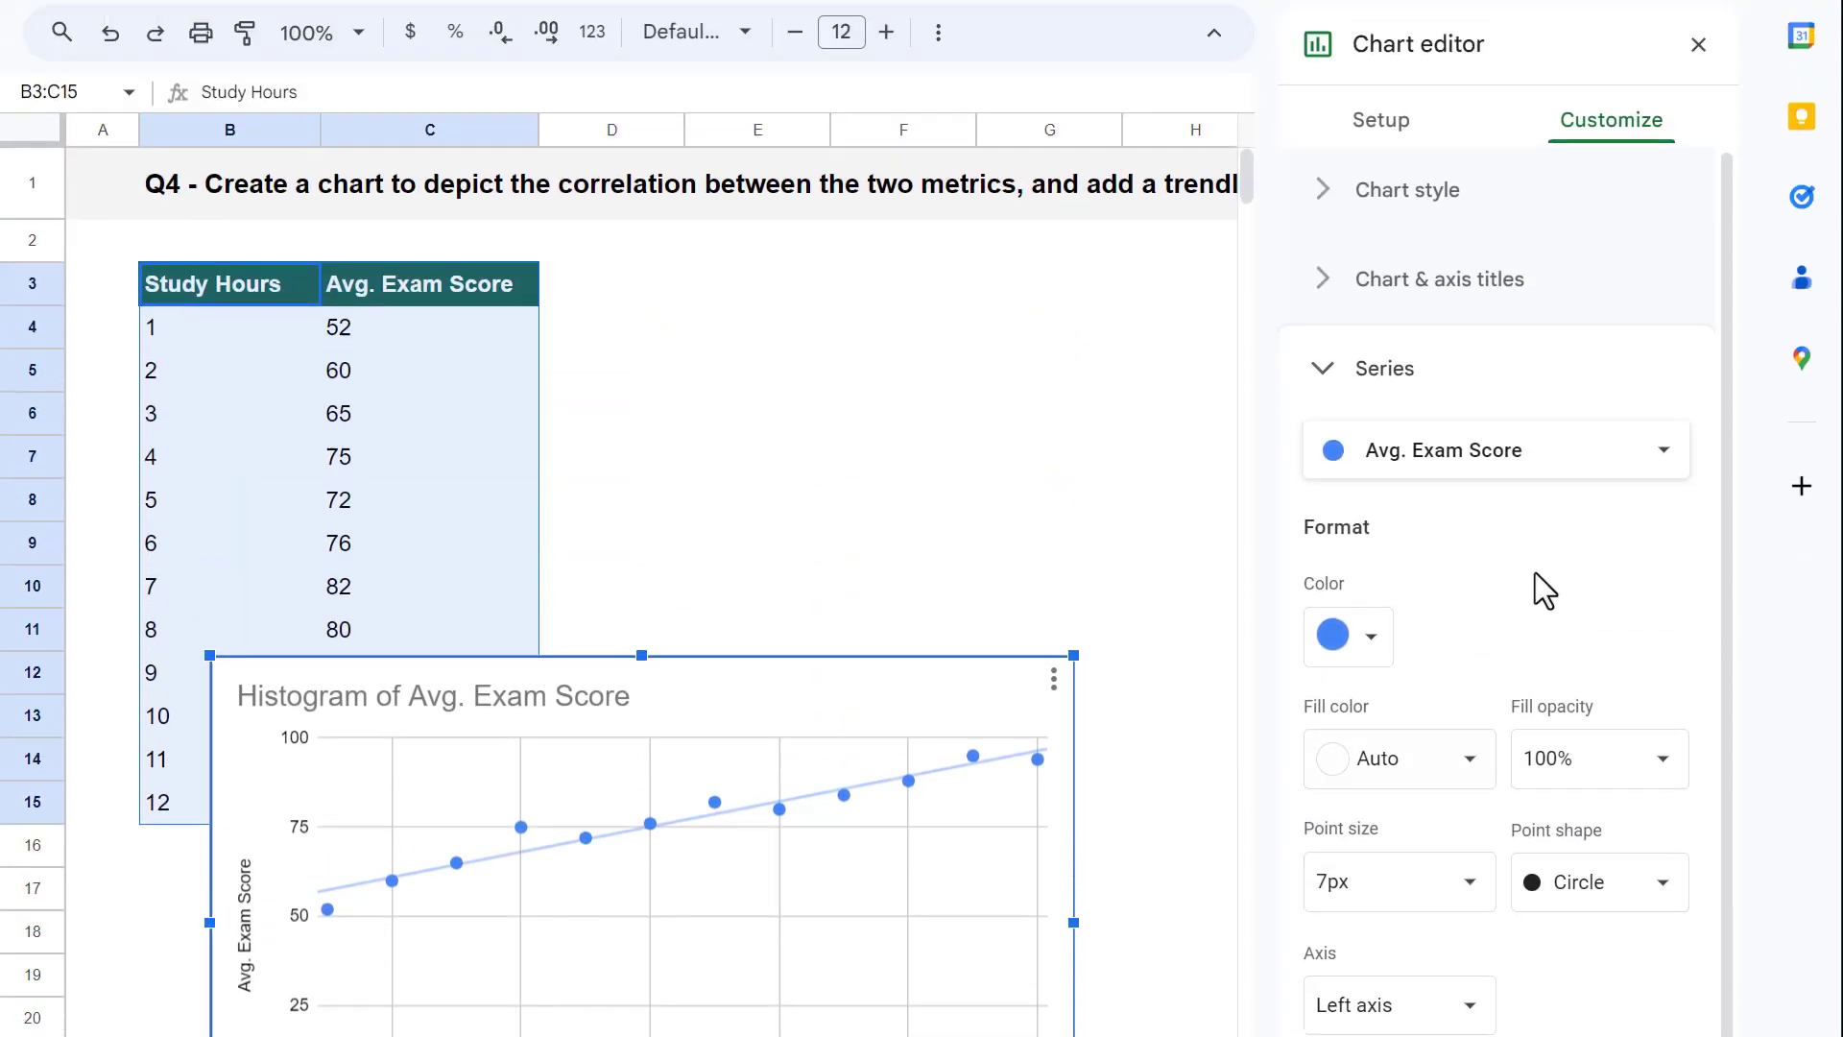
pyautogui.click(1697, 144)
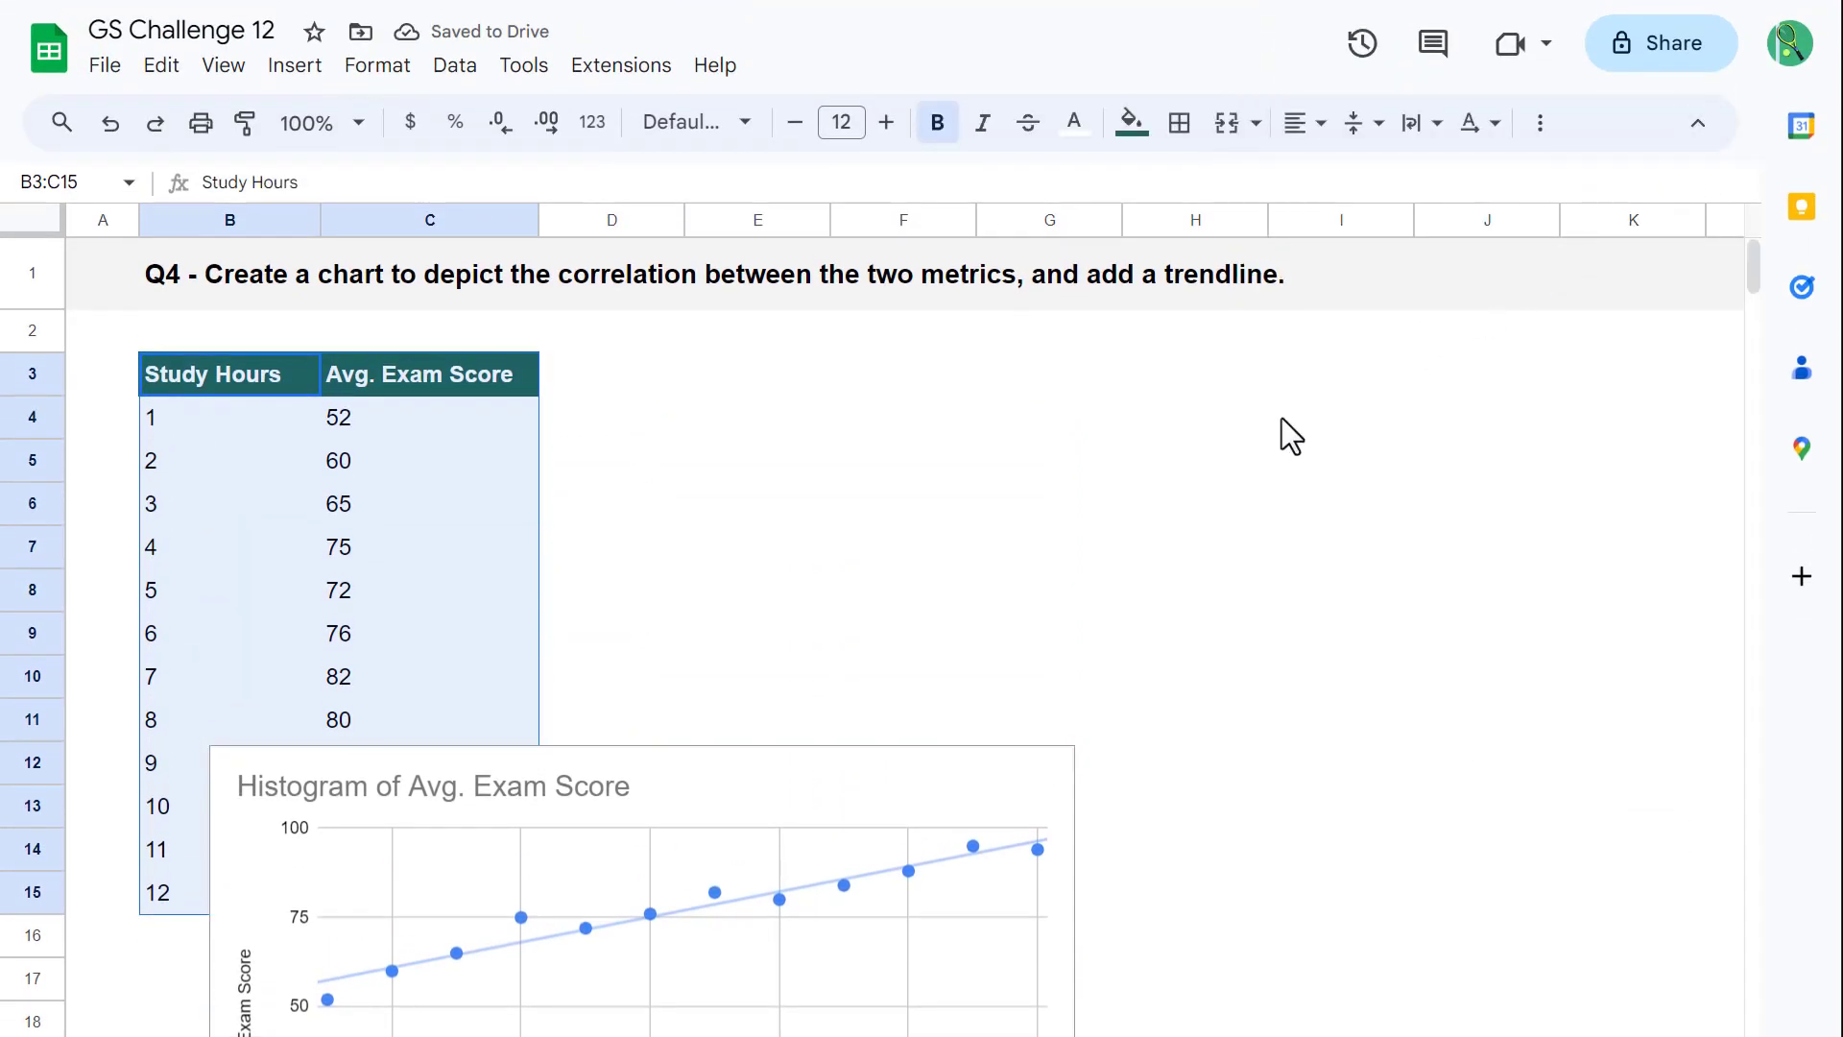
# Move the scatter chart up so its top sits near row 4
pyautogui.click(730, 764)
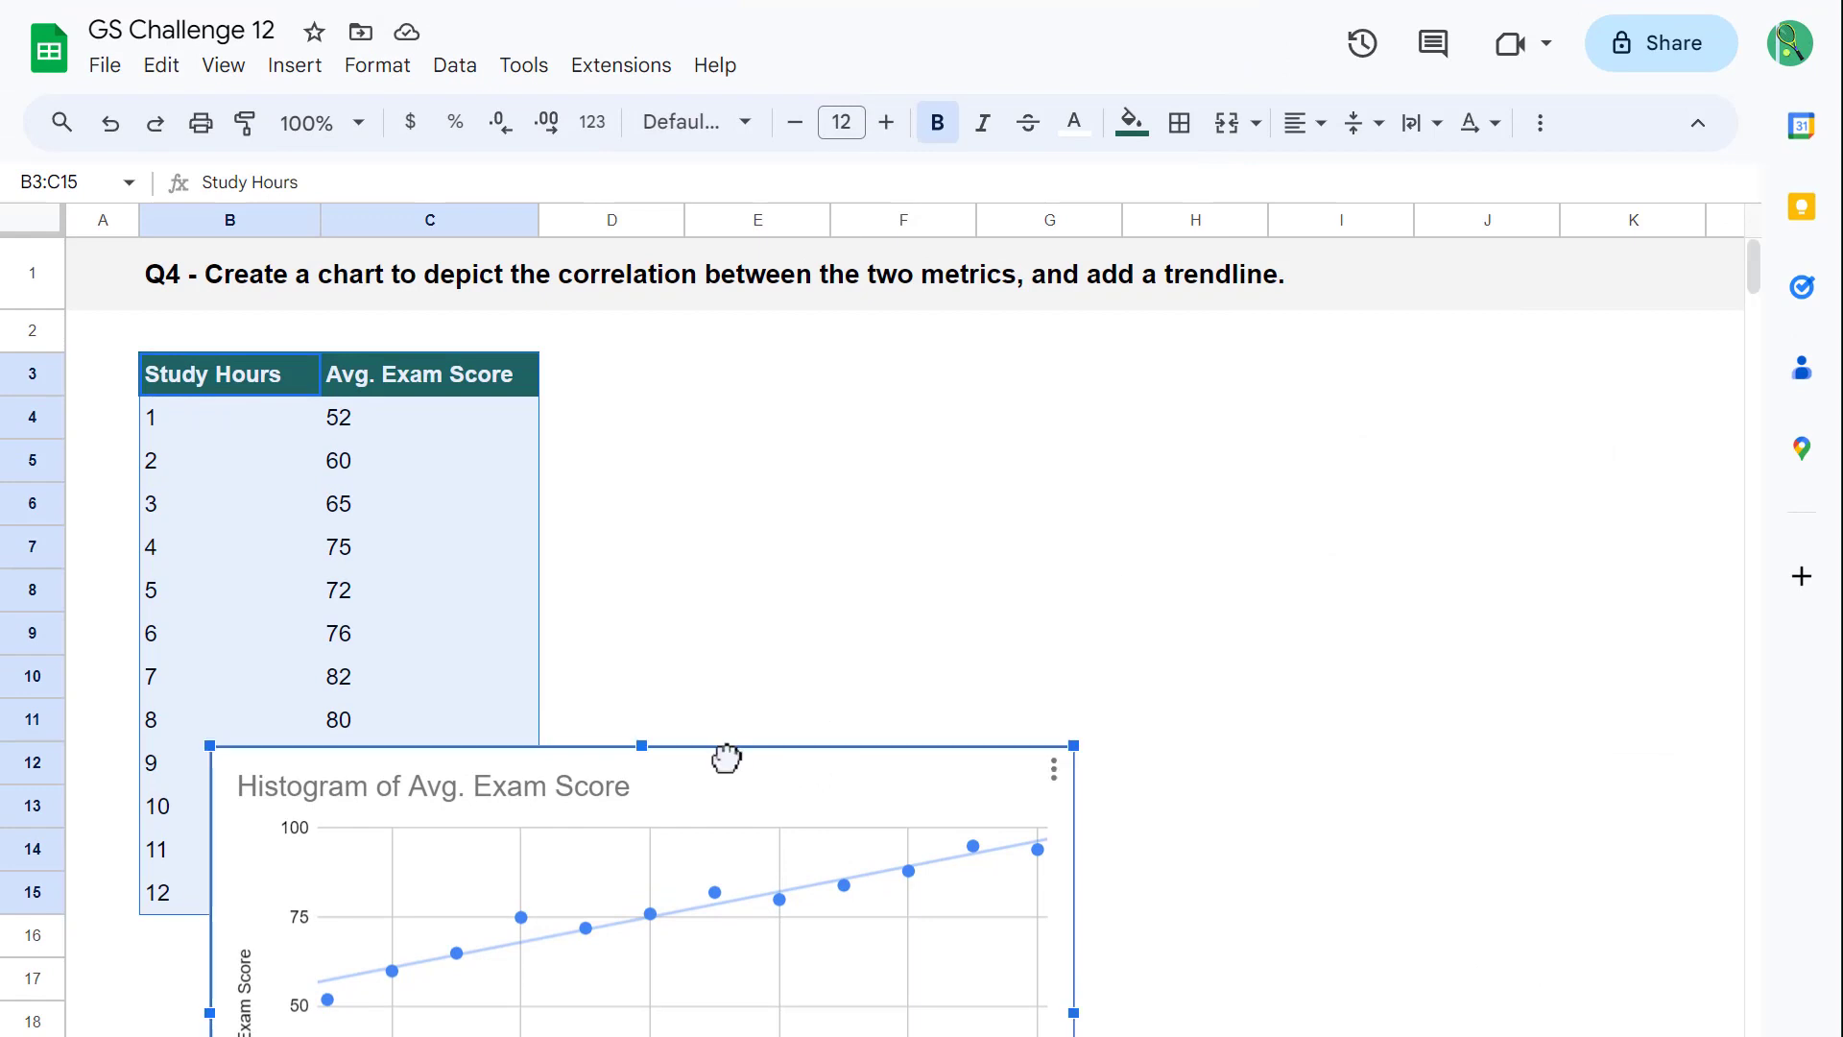
pyautogui.moveTo(727, 758); pyautogui.dragTo(749, 469)
pyautogui.click(825, 375)
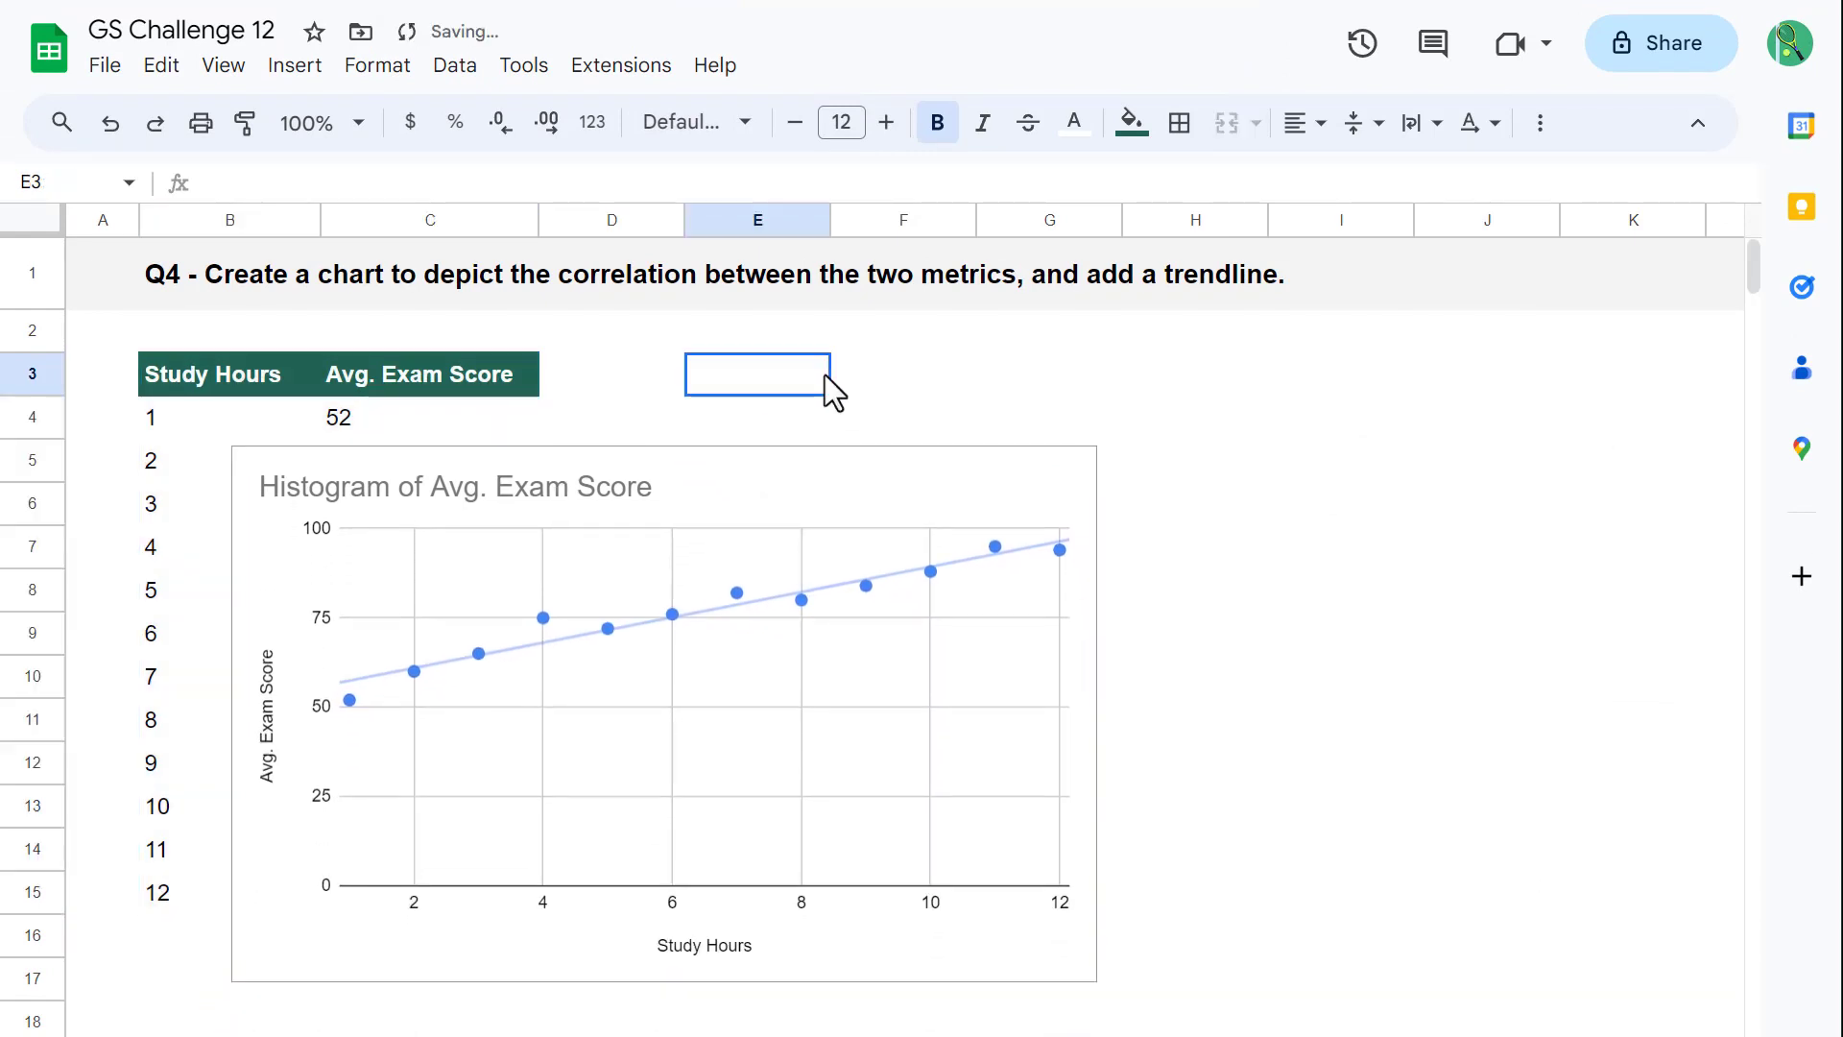